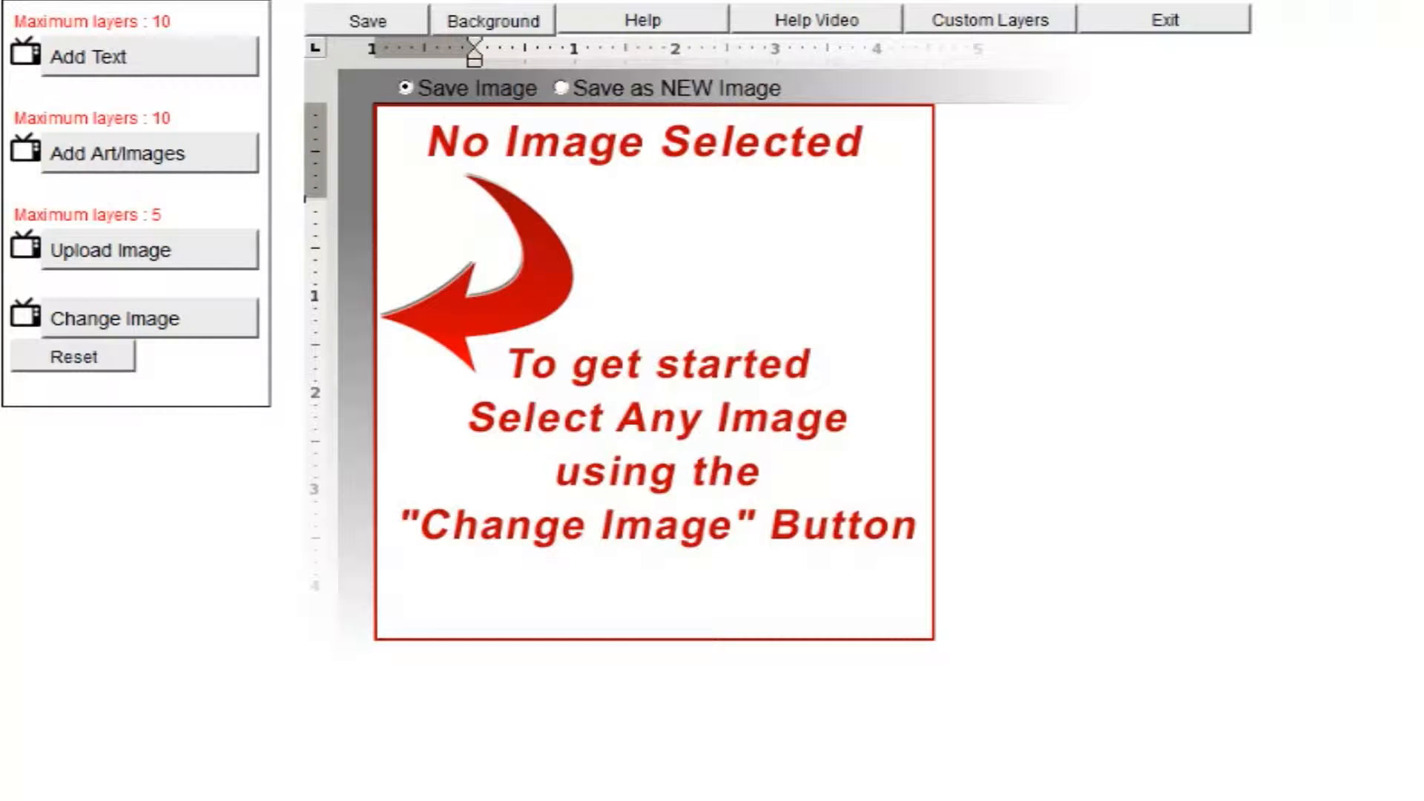
Load the Top Dress Designers picture from the image gallery as the image to edit
{"action": "left_click", "coordinate": [46, 362]}
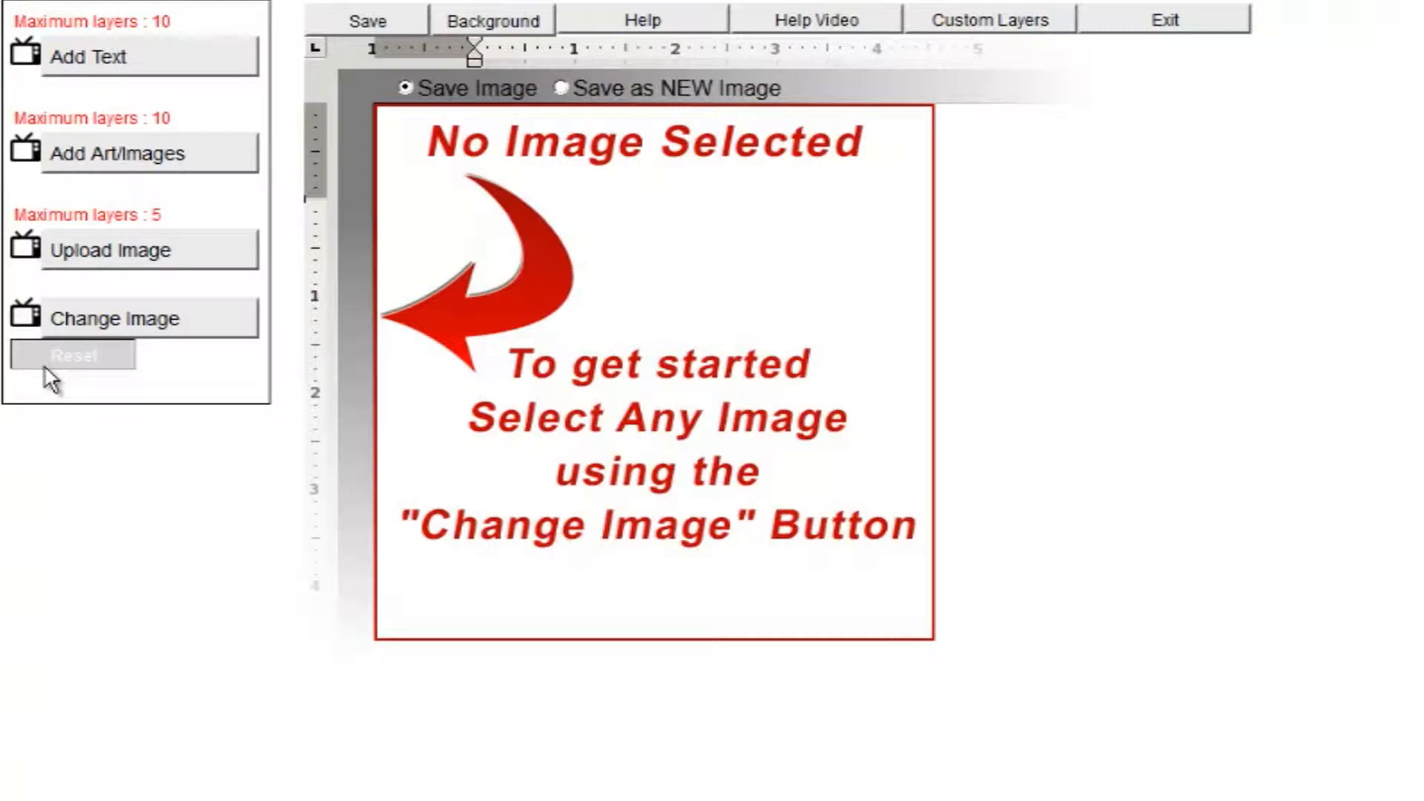
{"action": "left_click", "coordinate": [53, 327]}
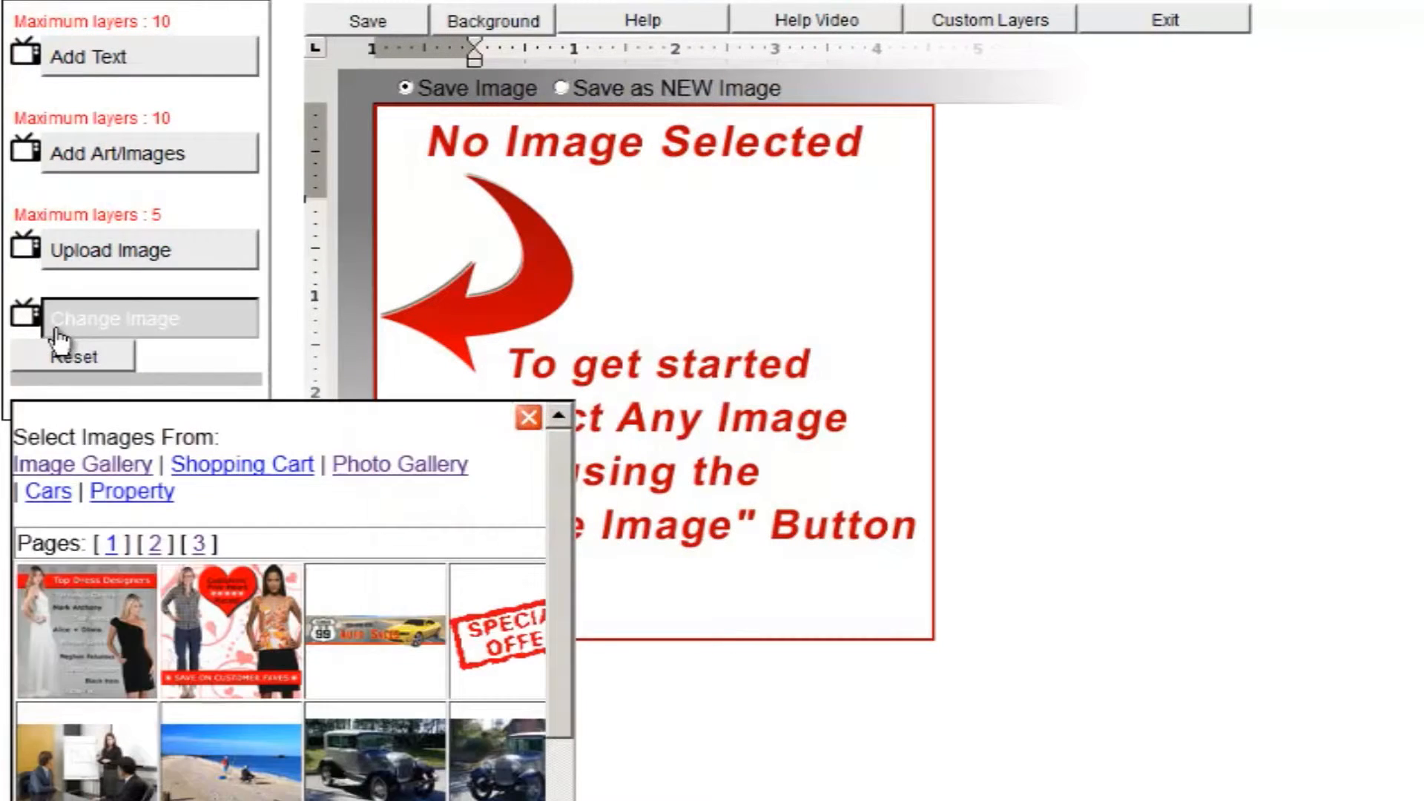
{"action": "left_click", "coordinate": [106, 625]}
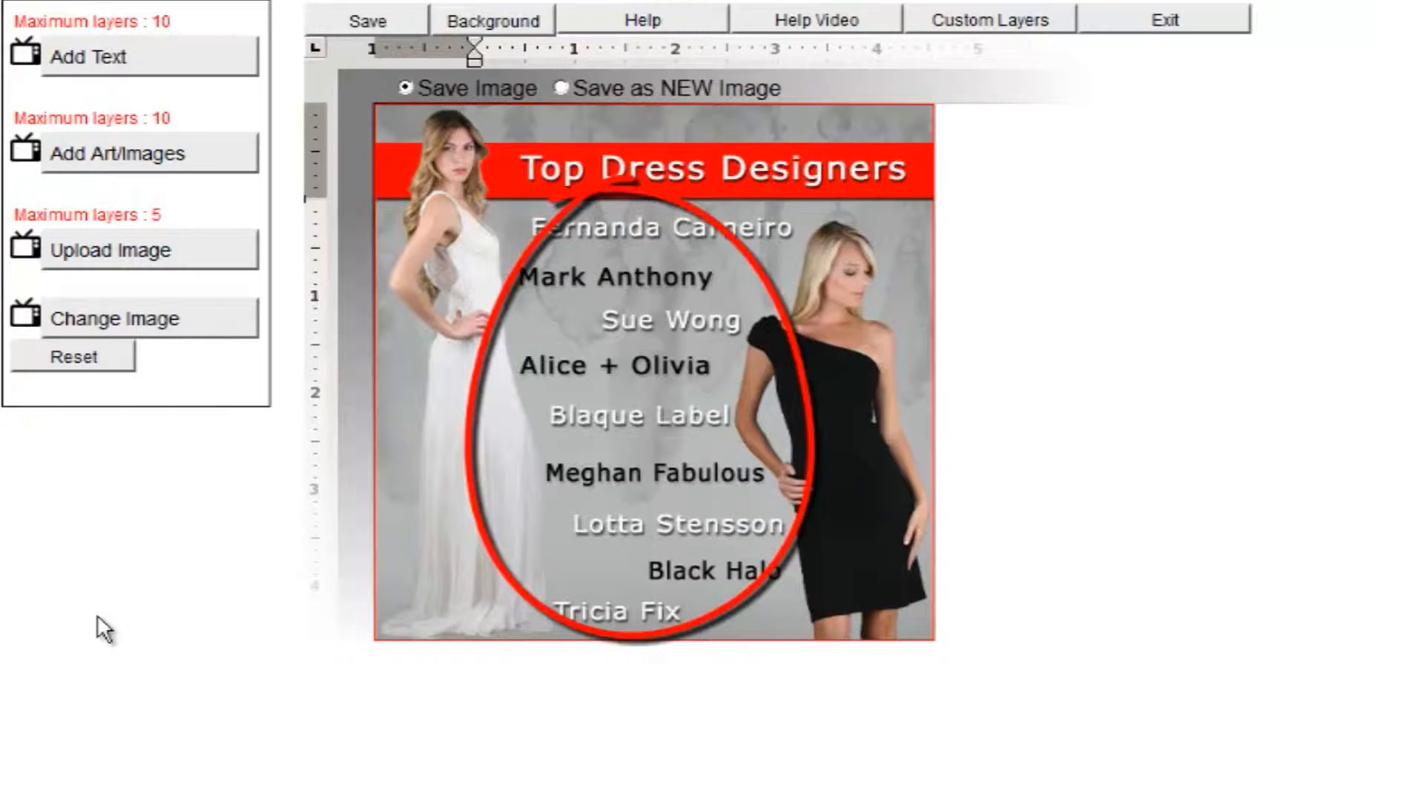
Try the Save on Customer Faves picture and the Auto Sales banner as replacement base images
{"action": "left_click", "coordinate": [95, 356]}
{"action": "left_click", "coordinate": [95, 332]}
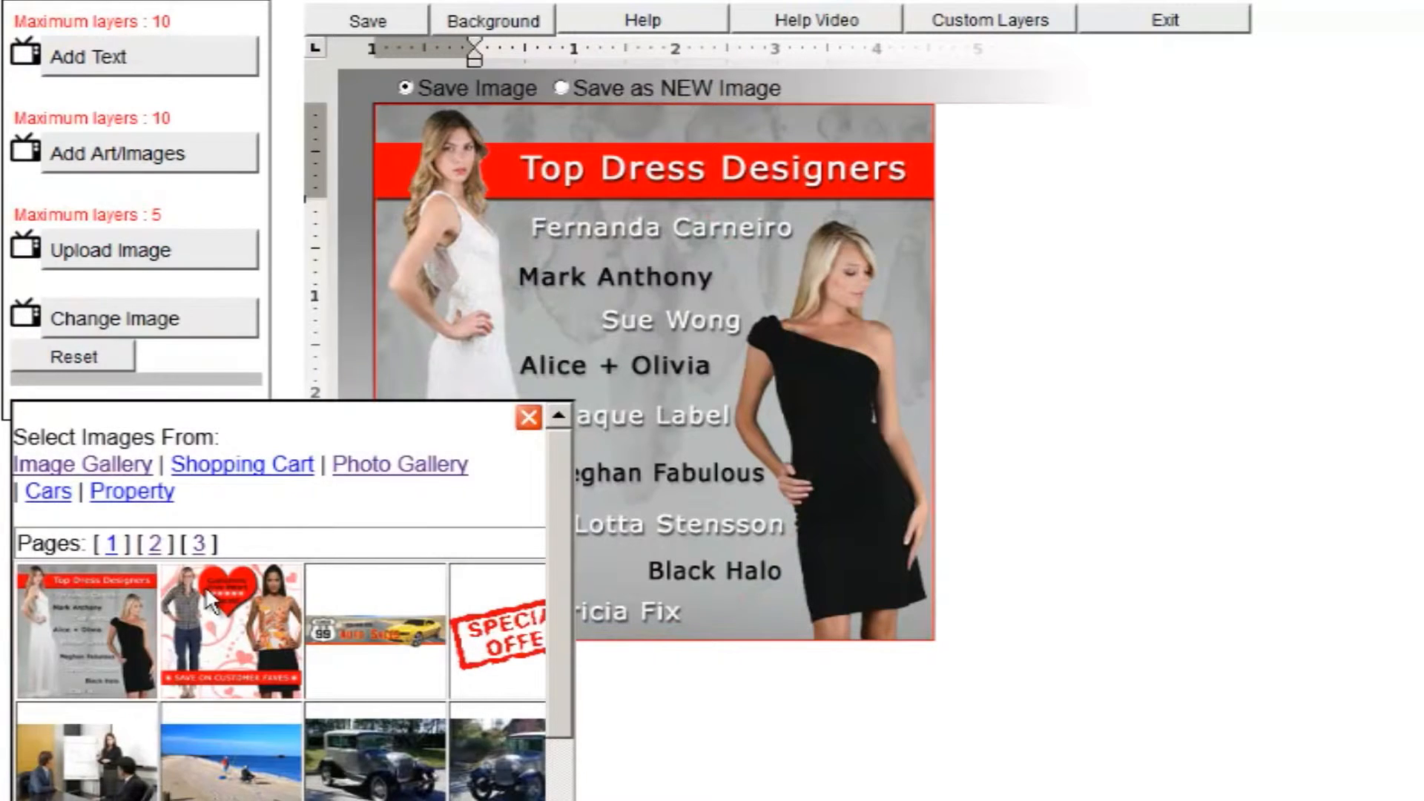
{"action": "left_click", "coordinate": [213, 597]}
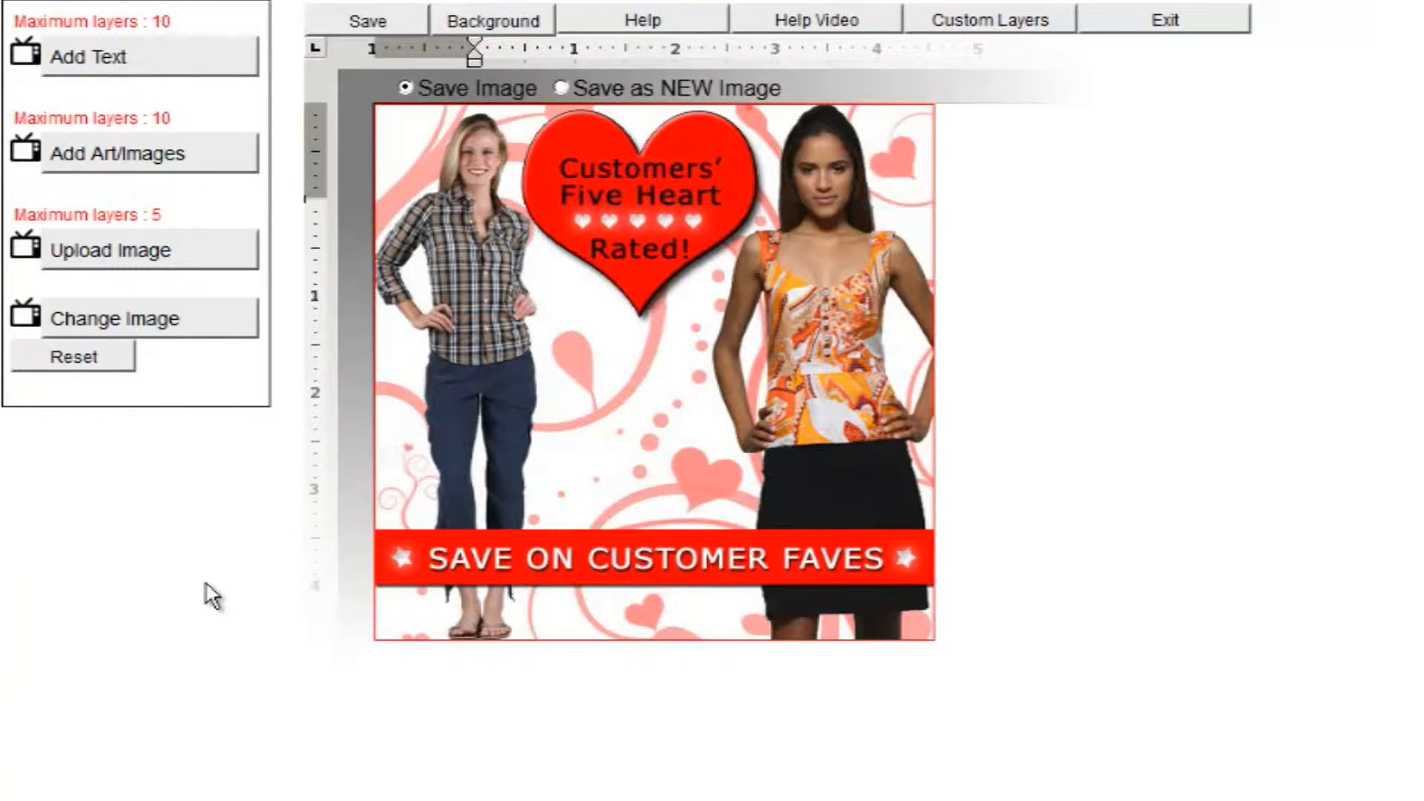
{"action": "left_click", "coordinate": [93, 334]}
{"action": "left_click", "coordinate": [320, 638]}
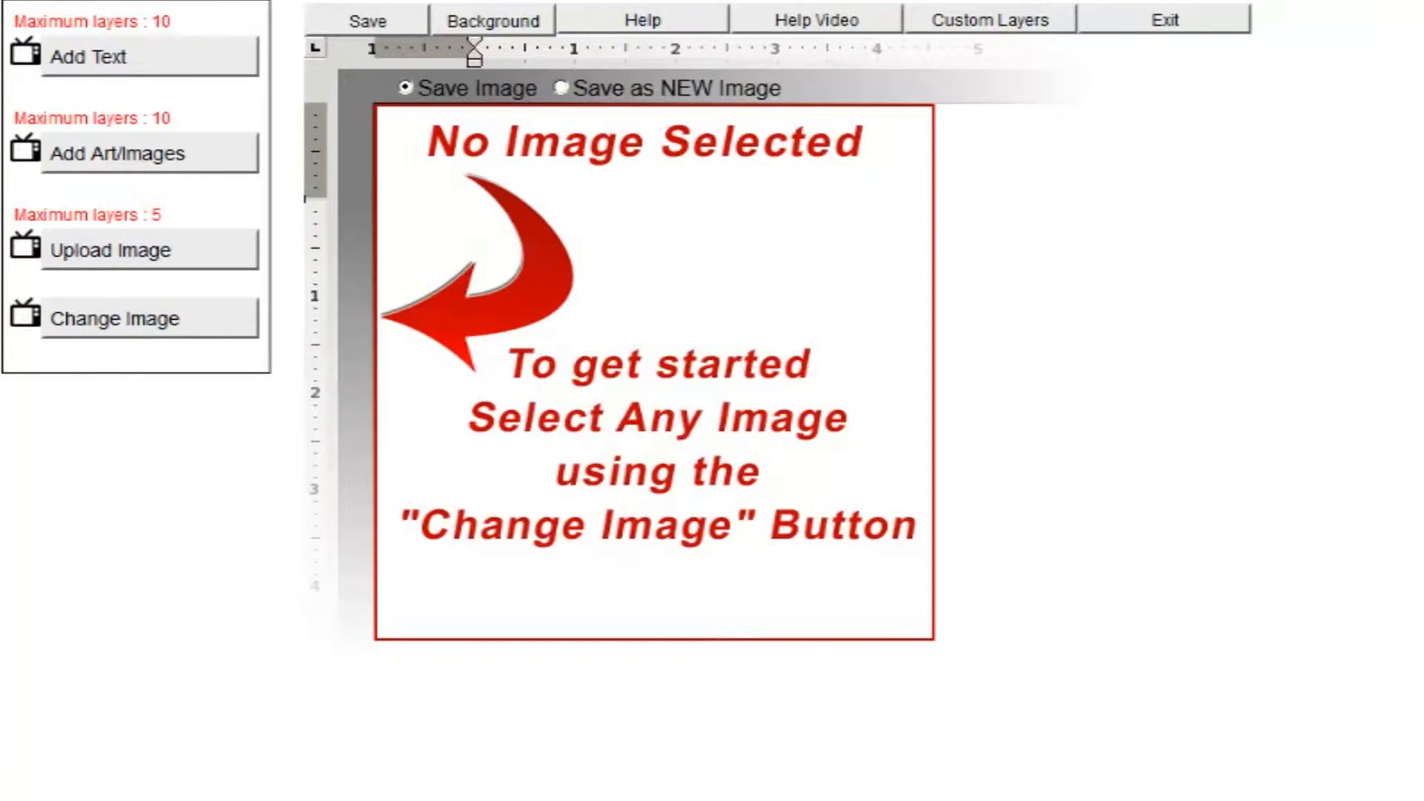
Load the yellow and blue fishing lure photo from the image gallery as the base image
{"action": "left_click", "coordinate": [122, 320]}
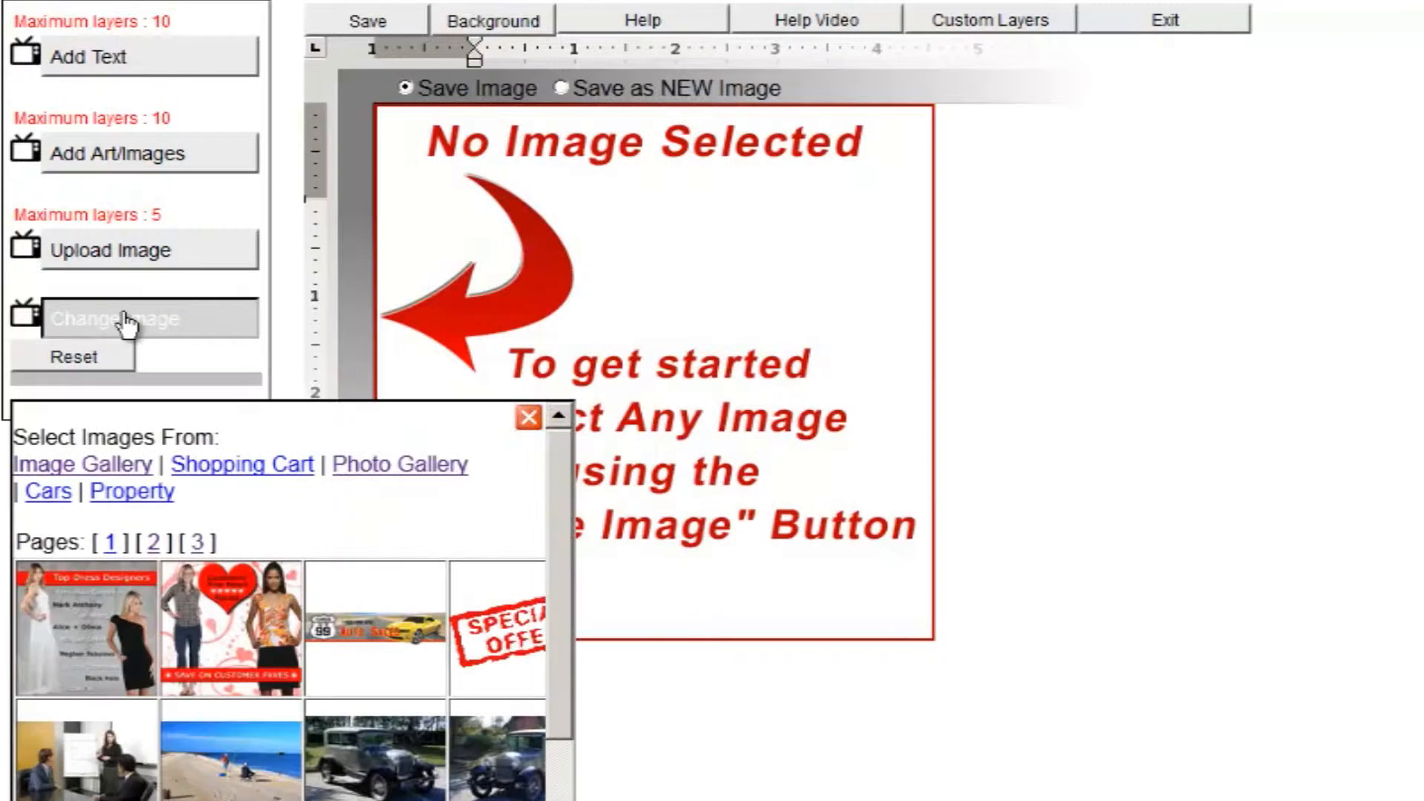
{"action": "left_click_drag", "start_coordinate": [559, 497], "coordinate": [559, 627]}
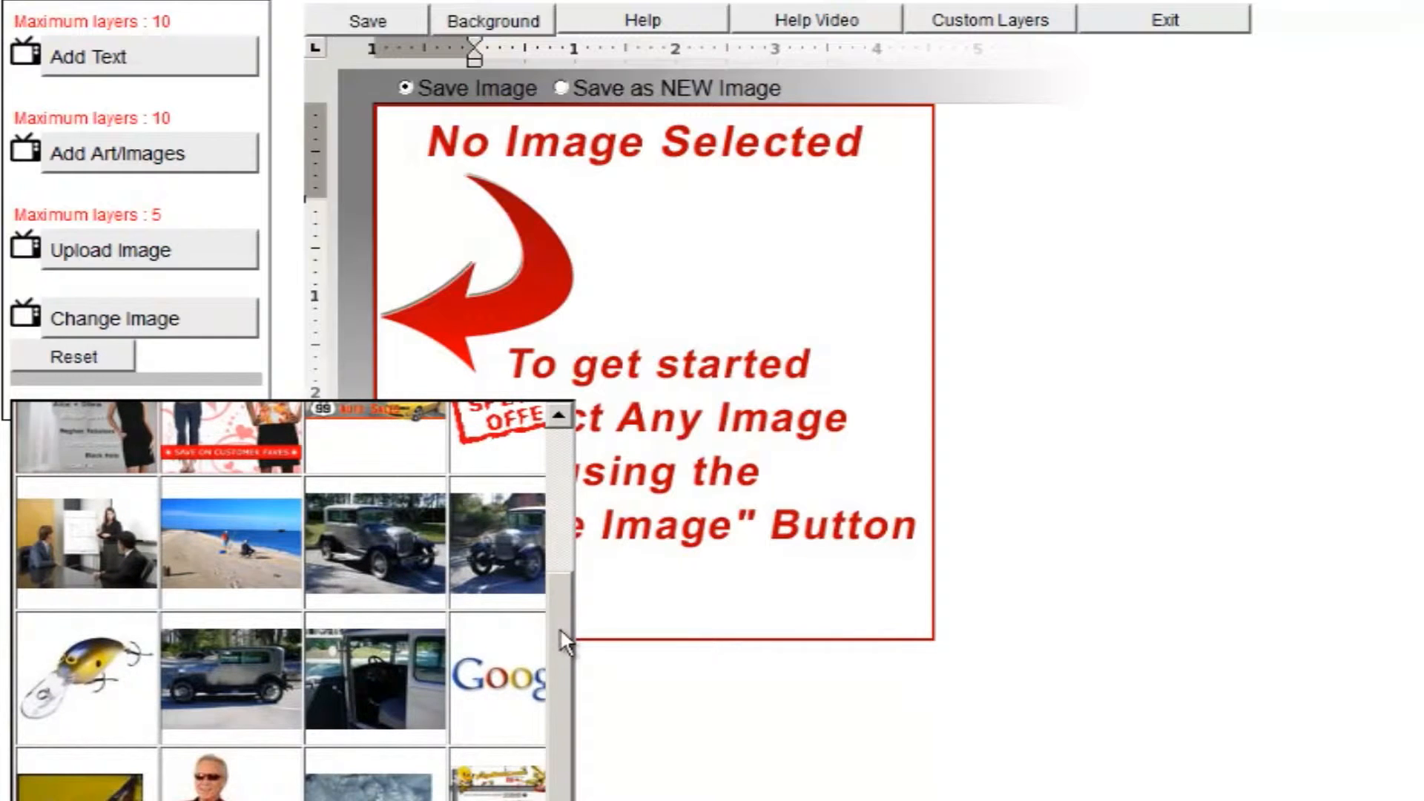
{"action": "left_click", "coordinate": [108, 693]}
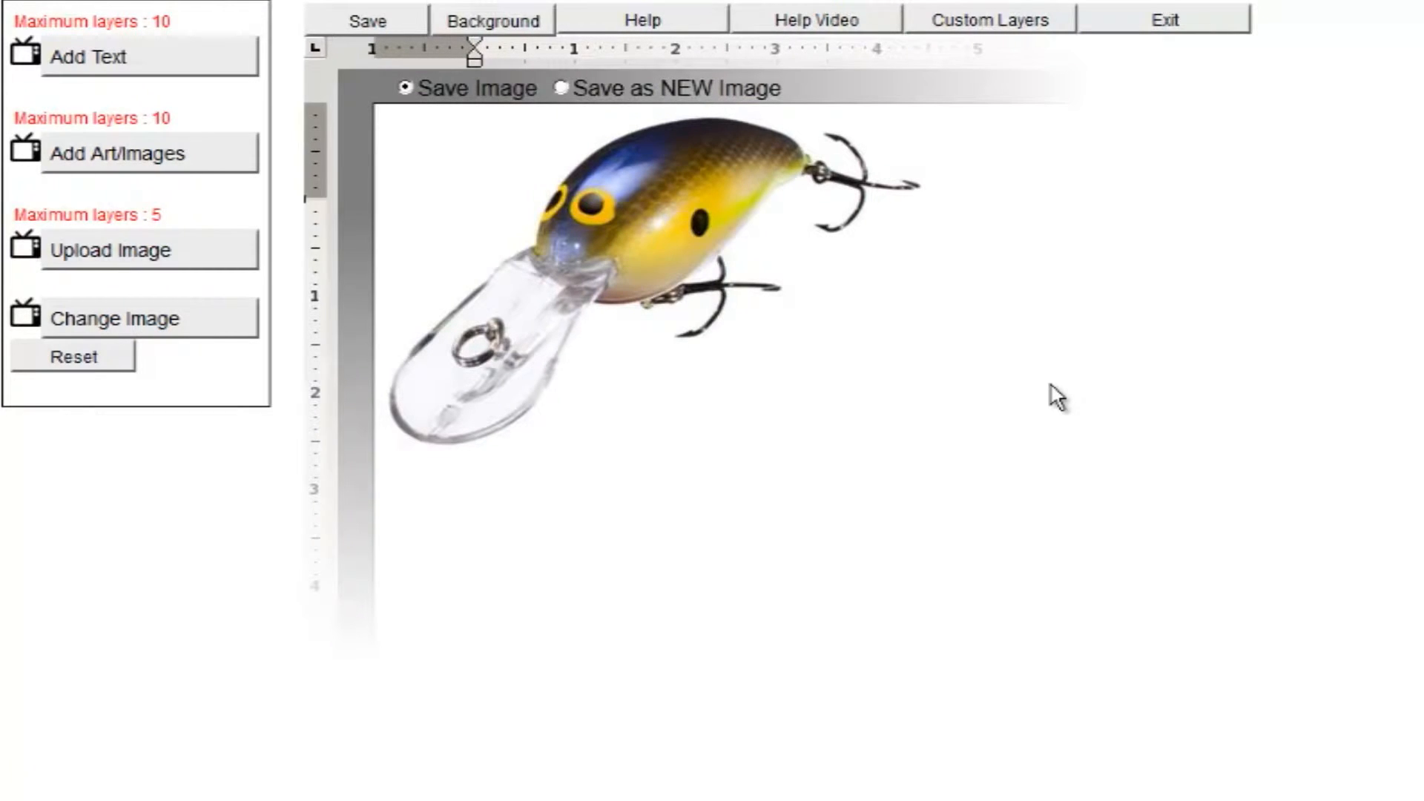
Start a text layer reading "Nimbus 2000 Lure" with a border of 2 and border color #000000
{"action": "left_click", "coordinate": [134, 58]}
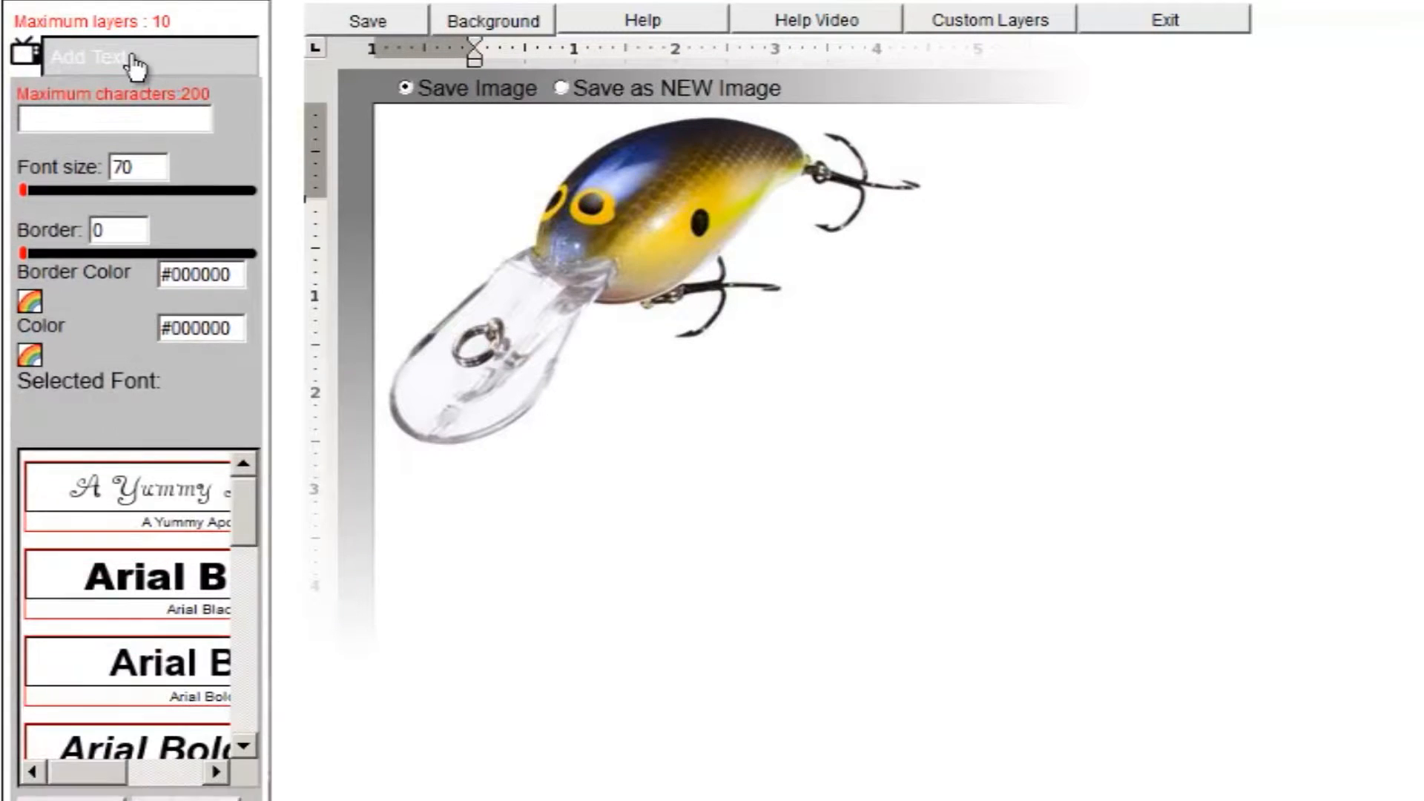
{"action": "left_click", "coordinate": [116, 121]}
{"action": "type", "text": "Nimbus 2000 Lure"}
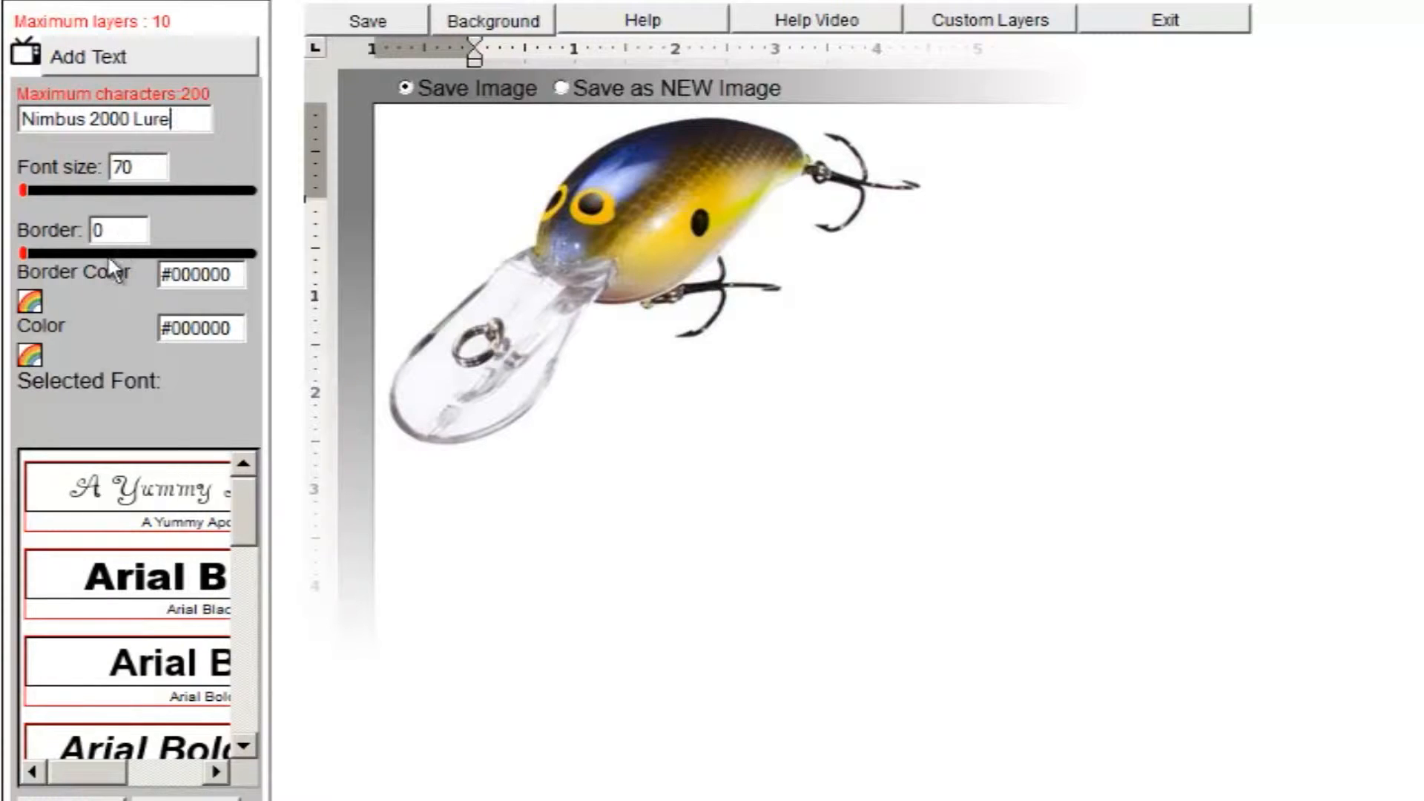
{"action": "left_click_drag", "start_coordinate": [23, 252], "coordinate": [71, 253]}
{"action": "left_click", "coordinate": [32, 299]}
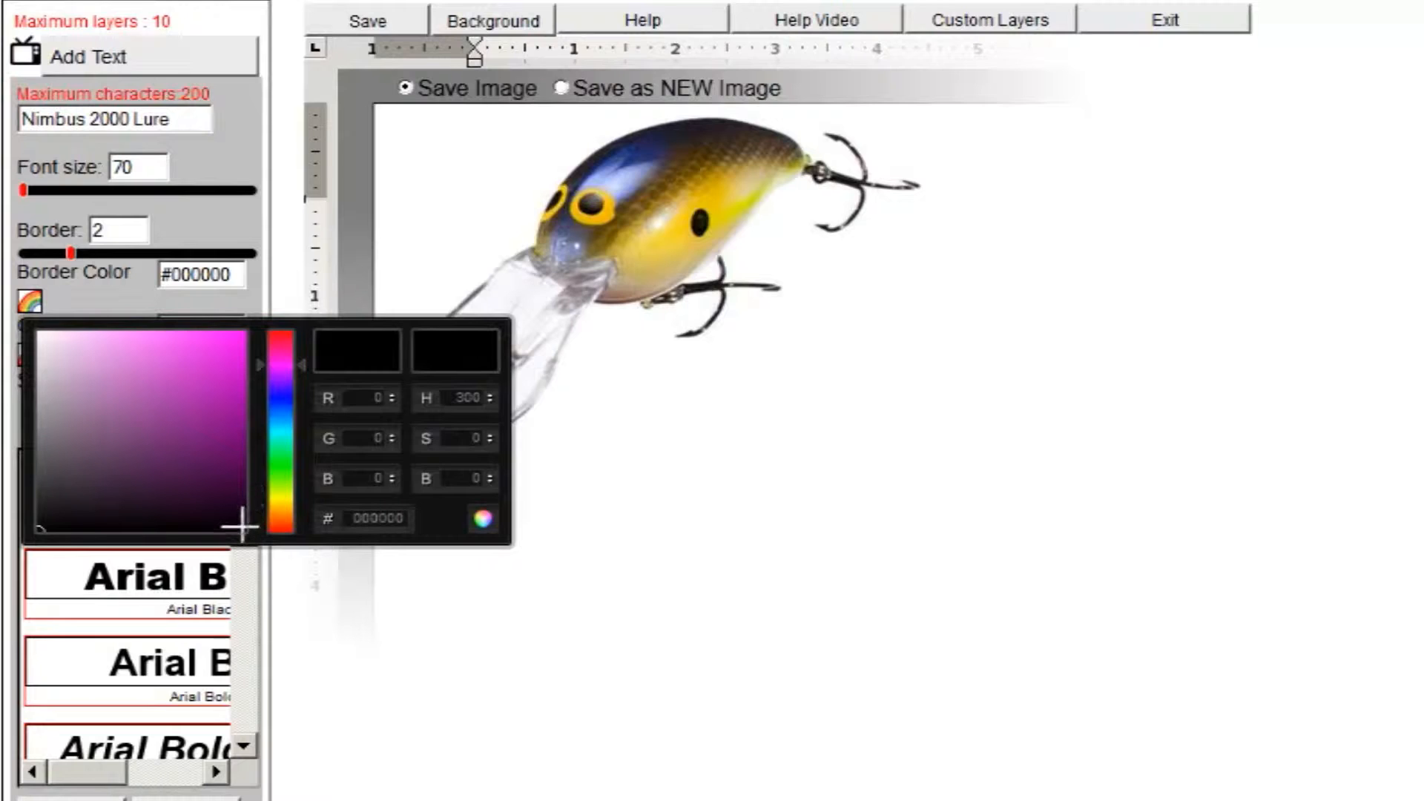
{"action": "left_click_drag", "start_coordinate": [241, 527], "coordinate": [286, 556]}
{"action": "left_click", "coordinate": [209, 301]}
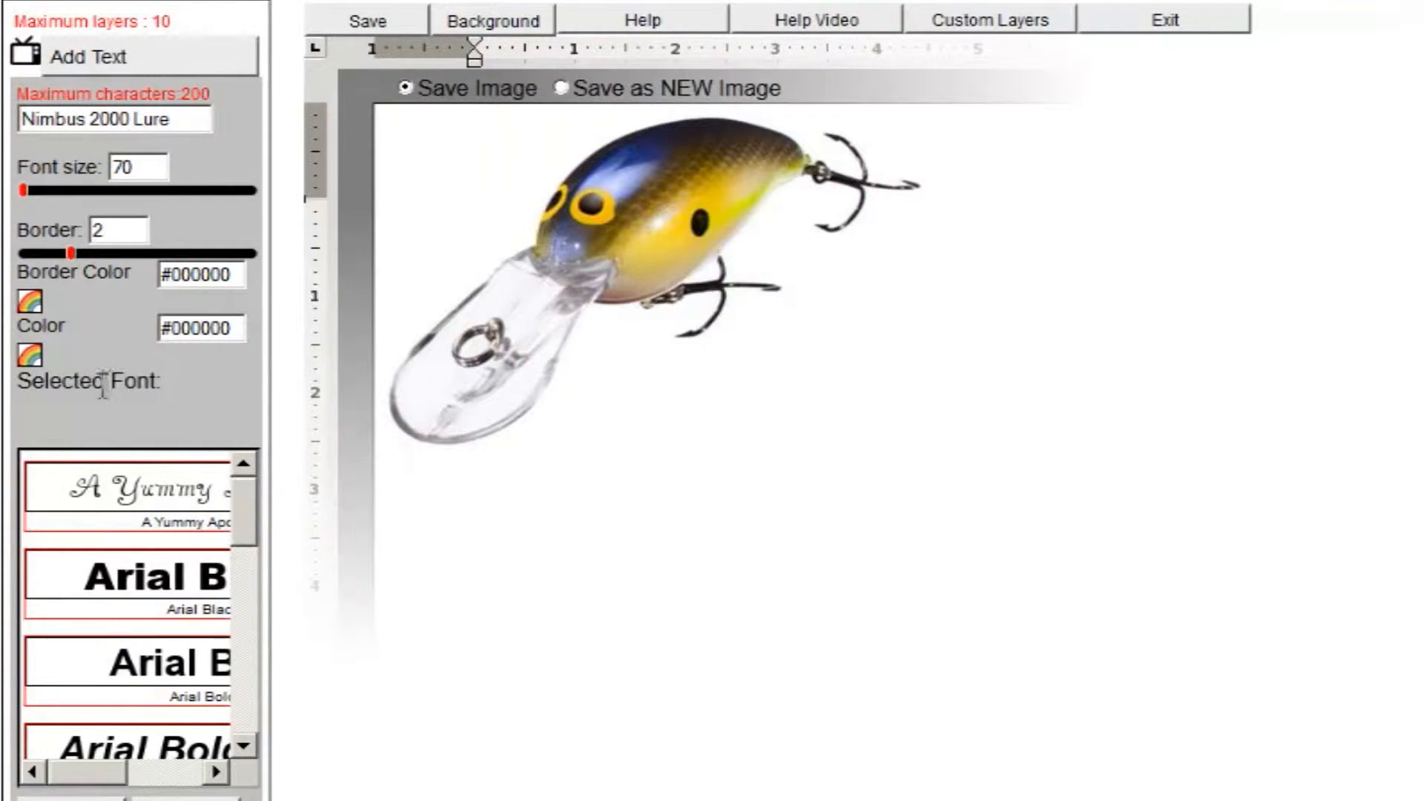
Set the text color of the "Nimbus 2000 Lure" layer to the dark yellow #878110
{"action": "left_click", "coordinate": [31, 356]}
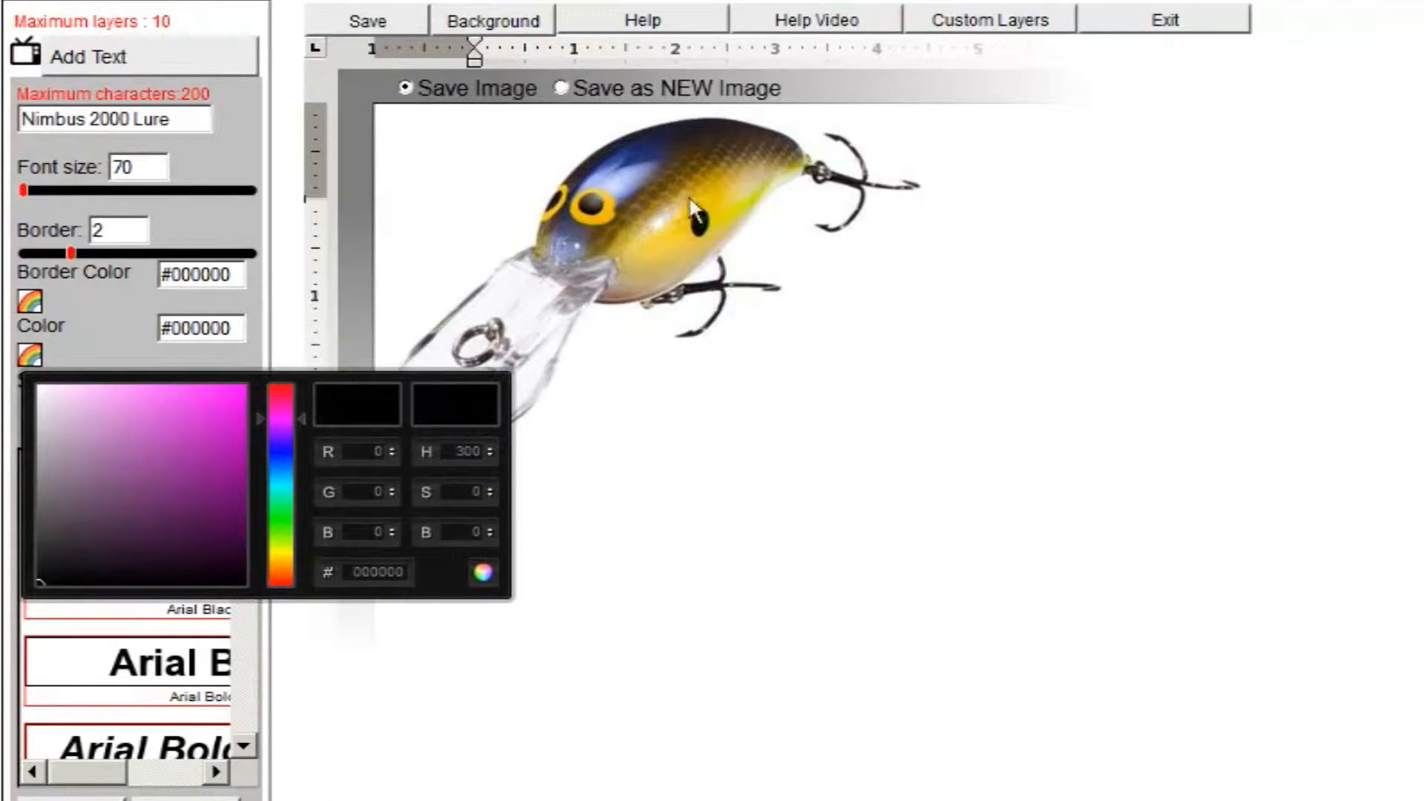
{"action": "left_click_drag", "start_coordinate": [292, 511], "coordinate": [289, 555]}
{"action": "left_click", "coordinate": [237, 484]}
{"action": "left_click_drag", "start_coordinate": [237, 485], "coordinate": [222, 480]}
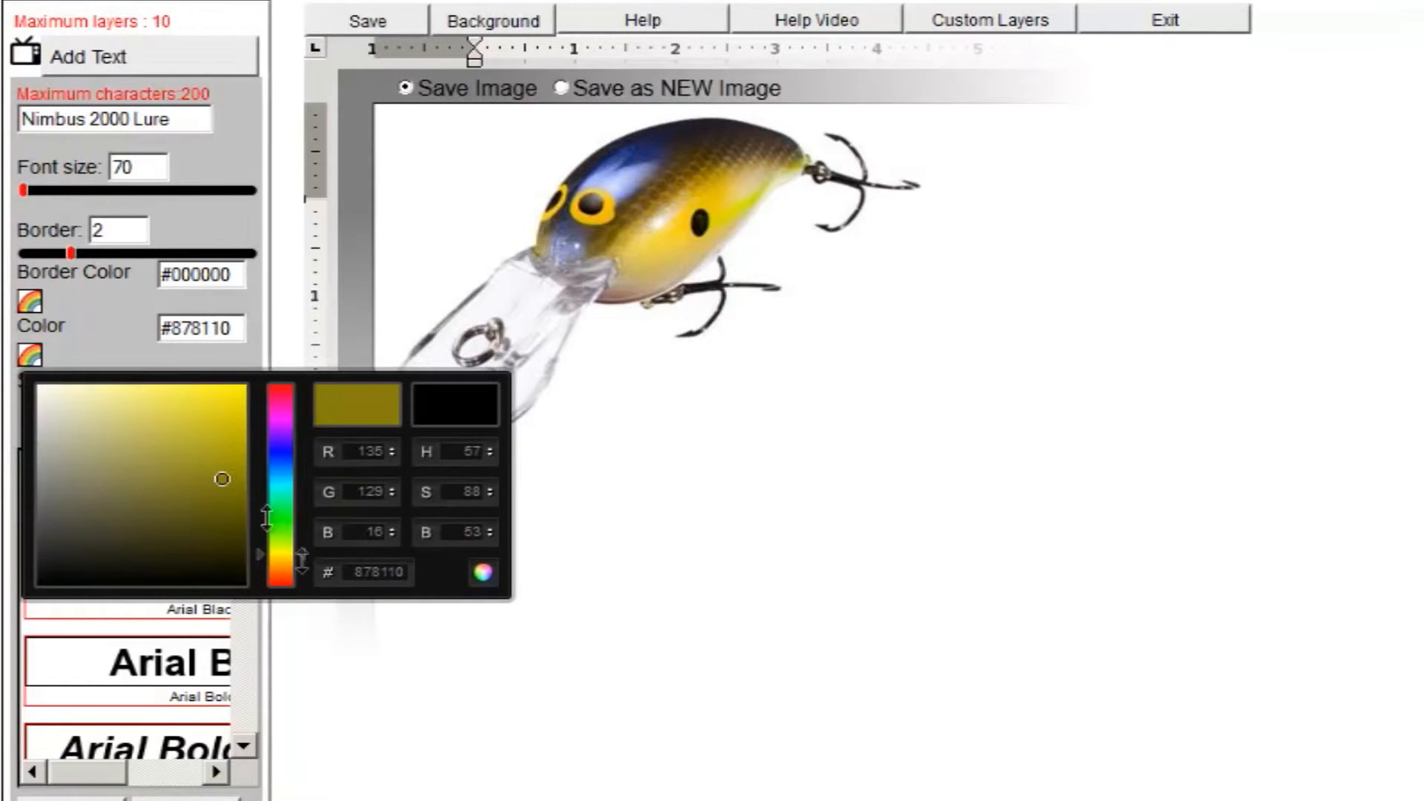
{"action": "left_click", "coordinate": [307, 662]}
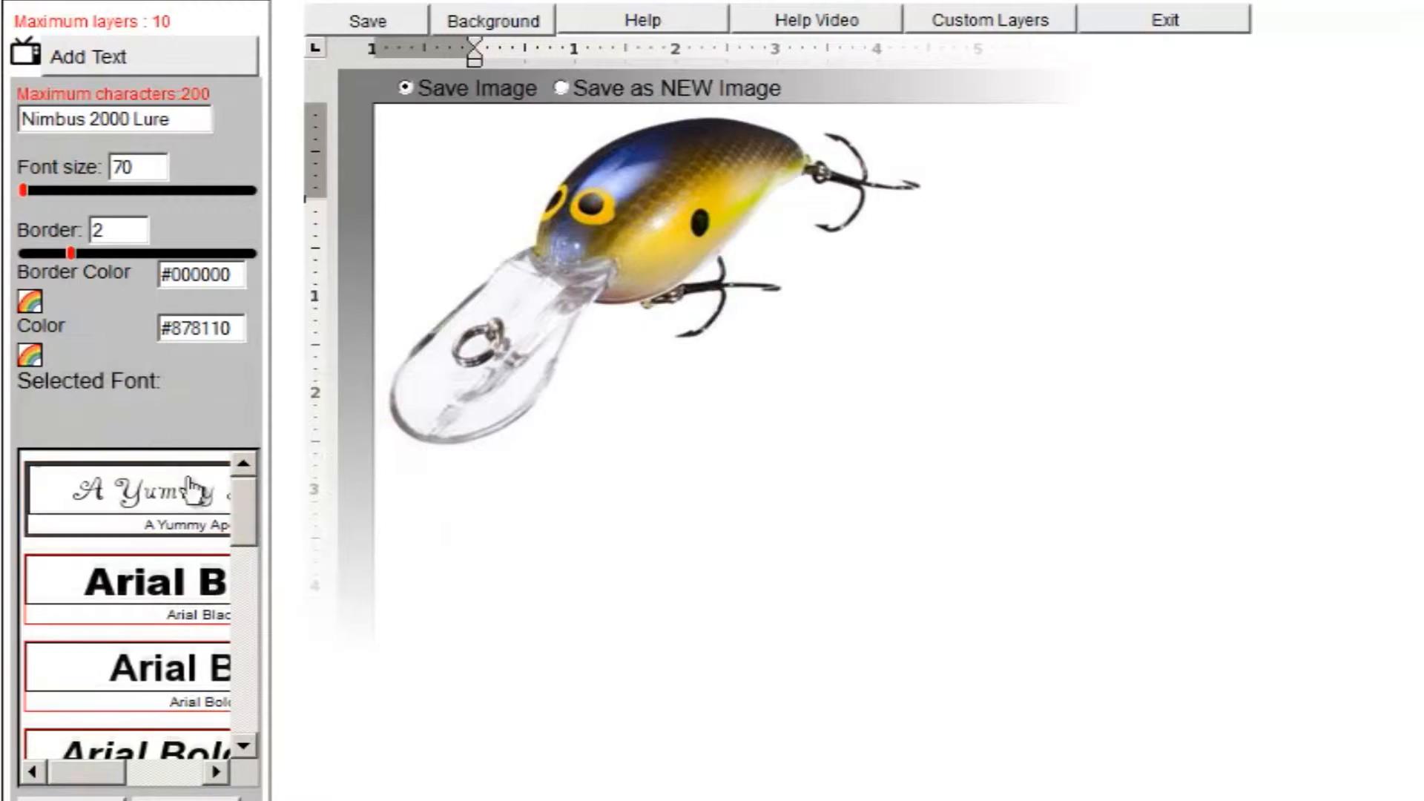
Choose the Arial Bold Italic font and add the "Nimbus 2000 Lure" text to the image
{"action": "left_click_drag", "start_coordinate": [242, 500], "coordinate": [236, 543]}
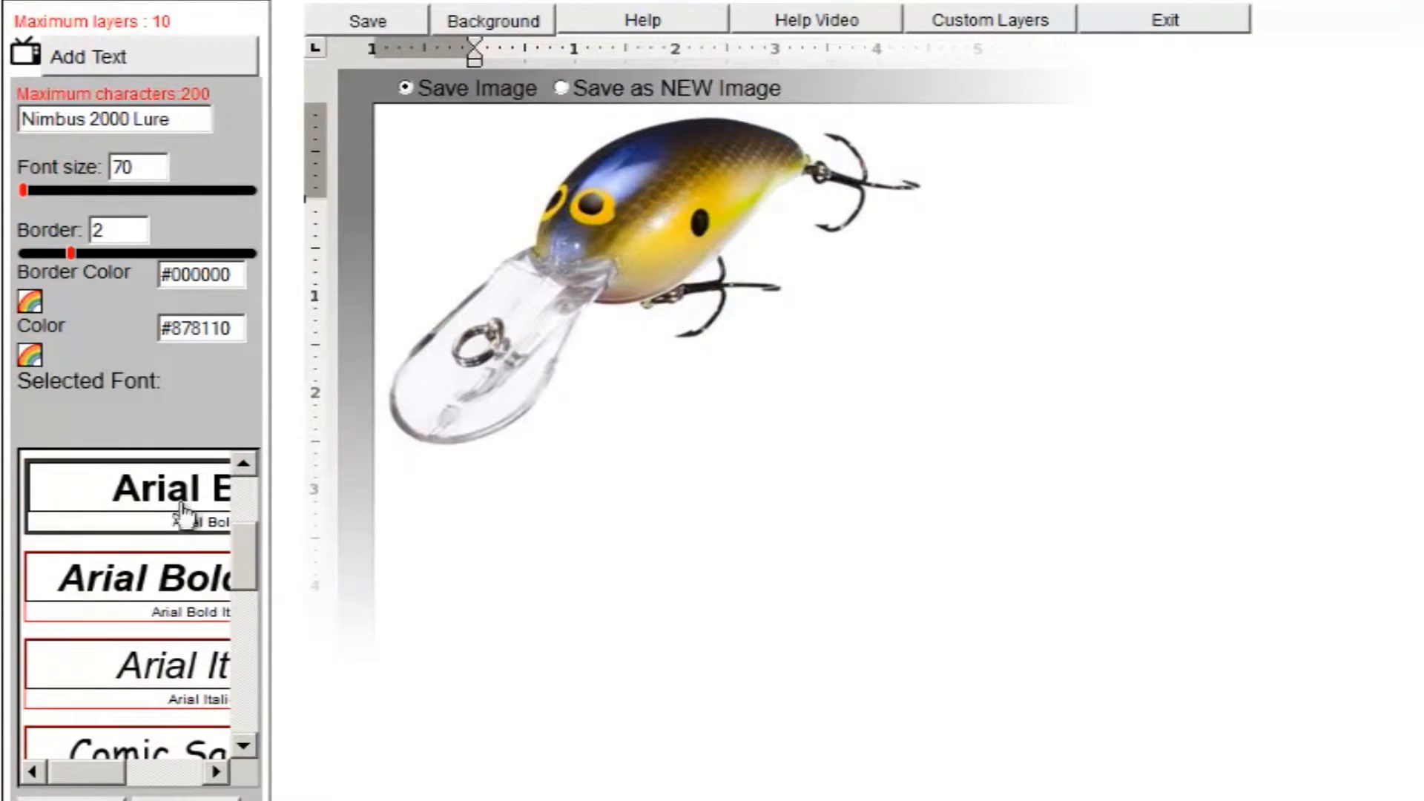
{"action": "left_click", "coordinate": [171, 563]}
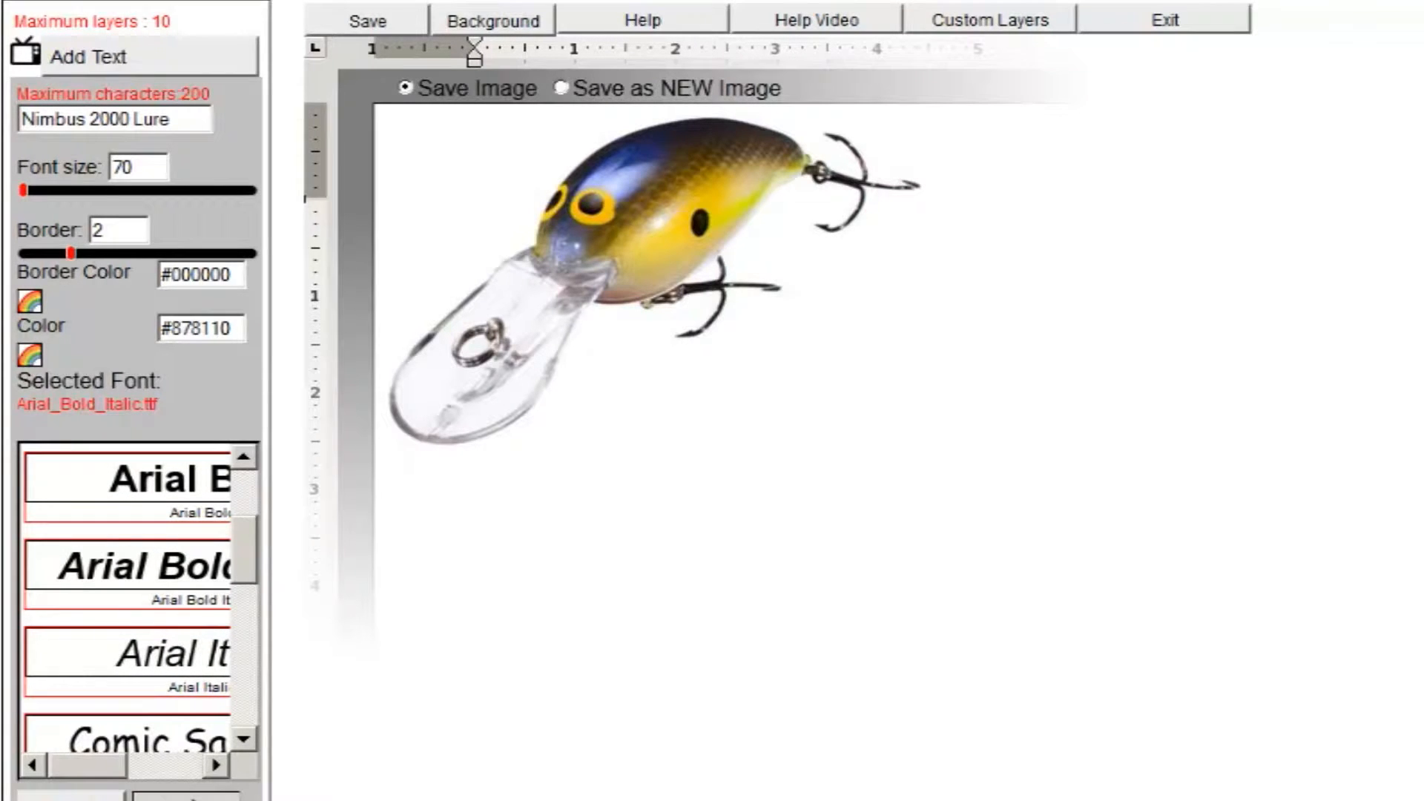
{"action": "left_click", "coordinate": [188, 798]}
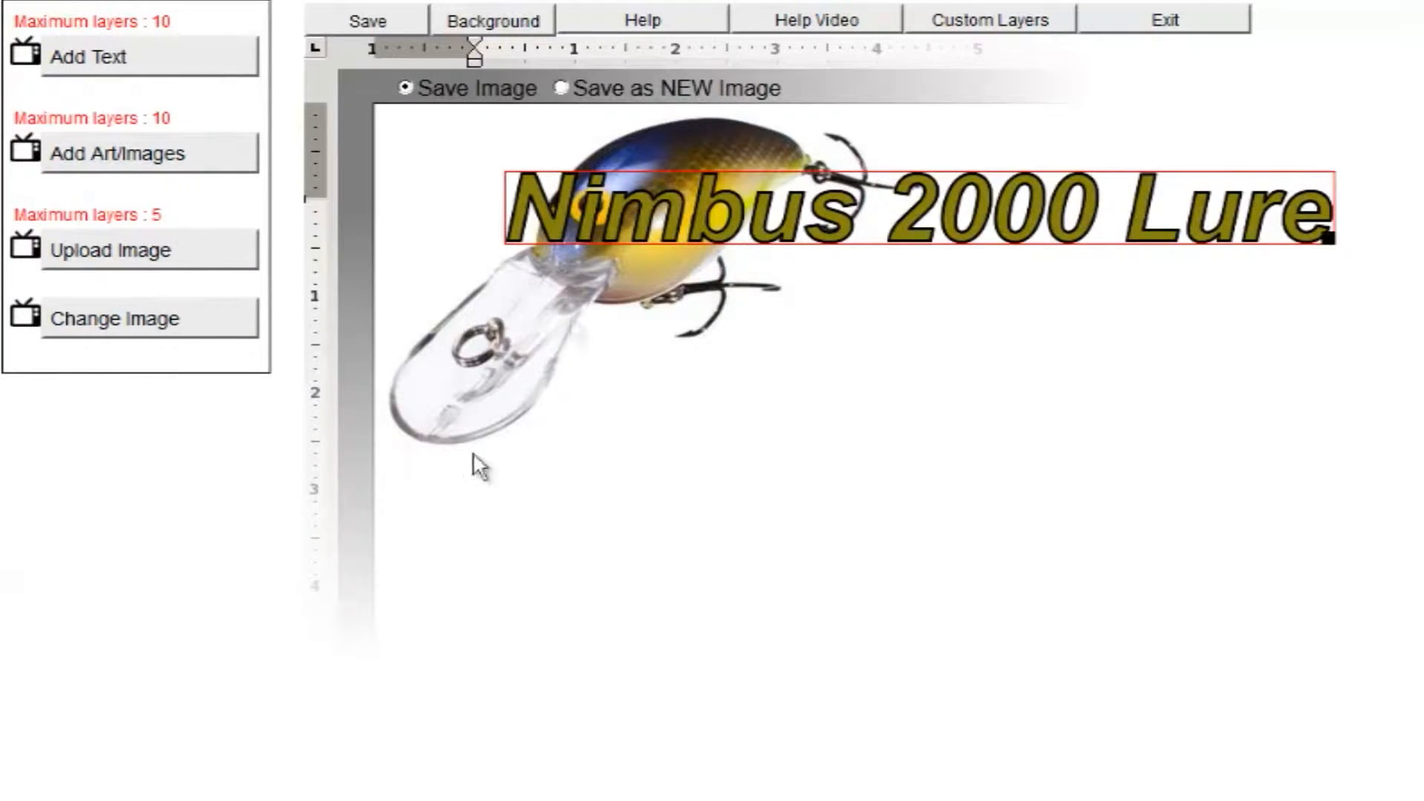
Narrow the "Nimbus 2000 Lure" text to fit the photo's width and place it just below the lure's body
{"action": "mouse_move", "coordinate": [607, 213]}
{"action": "left_mouse_down"}
{"action": "mouse_move", "coordinate": [623, 356]}
{"action": "mouse_move", "coordinate": [626, 233]}
{"action": "left_mouse_up"}
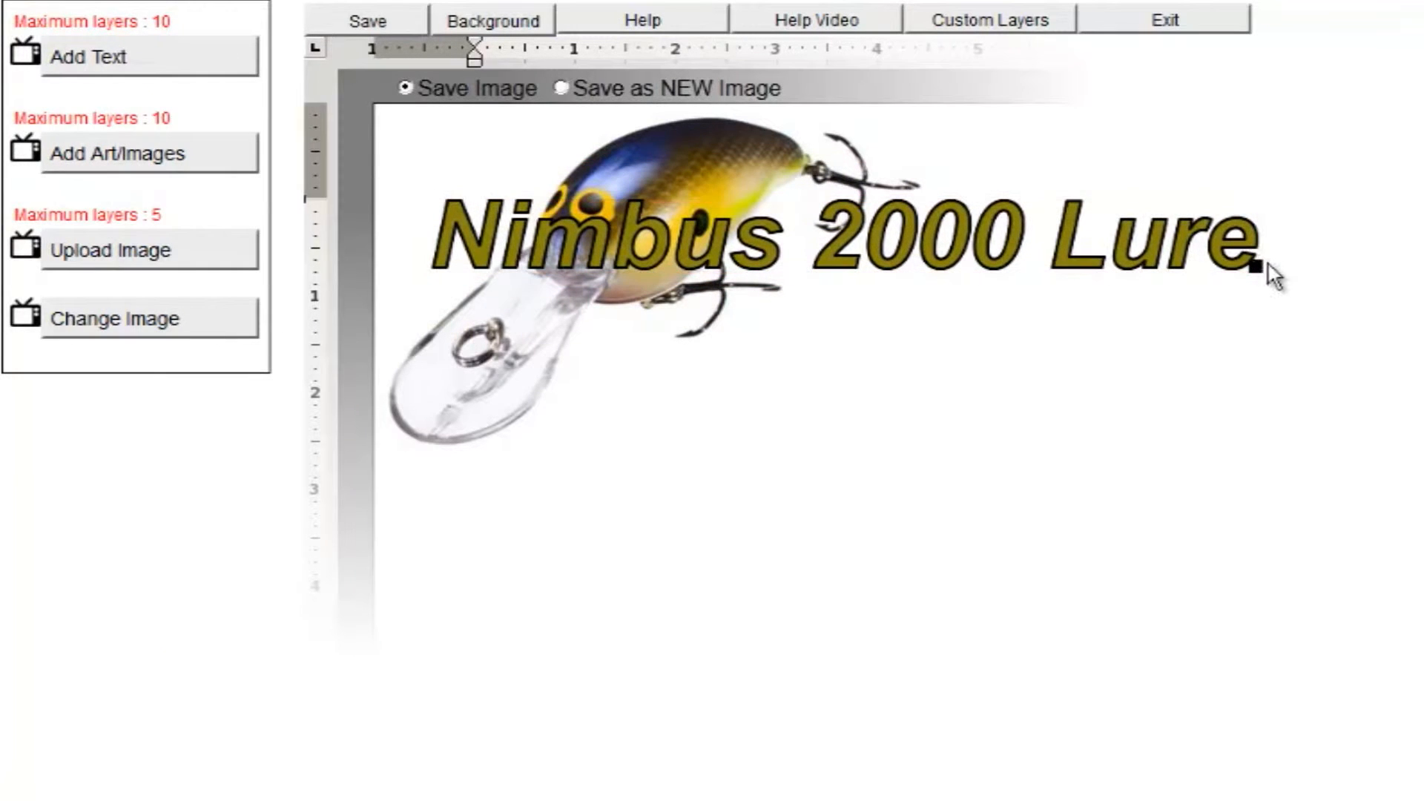
{"action": "left_click_drag", "start_coordinate": [1255, 265], "coordinate": [878, 254]}
{"action": "left_click_drag", "start_coordinate": [689, 260], "coordinate": [676, 363]}
Add the Special Offer stamp from the gallery, shrink it and place it in the photo's upper-left corner
{"action": "left_click", "coordinate": [201, 168]}
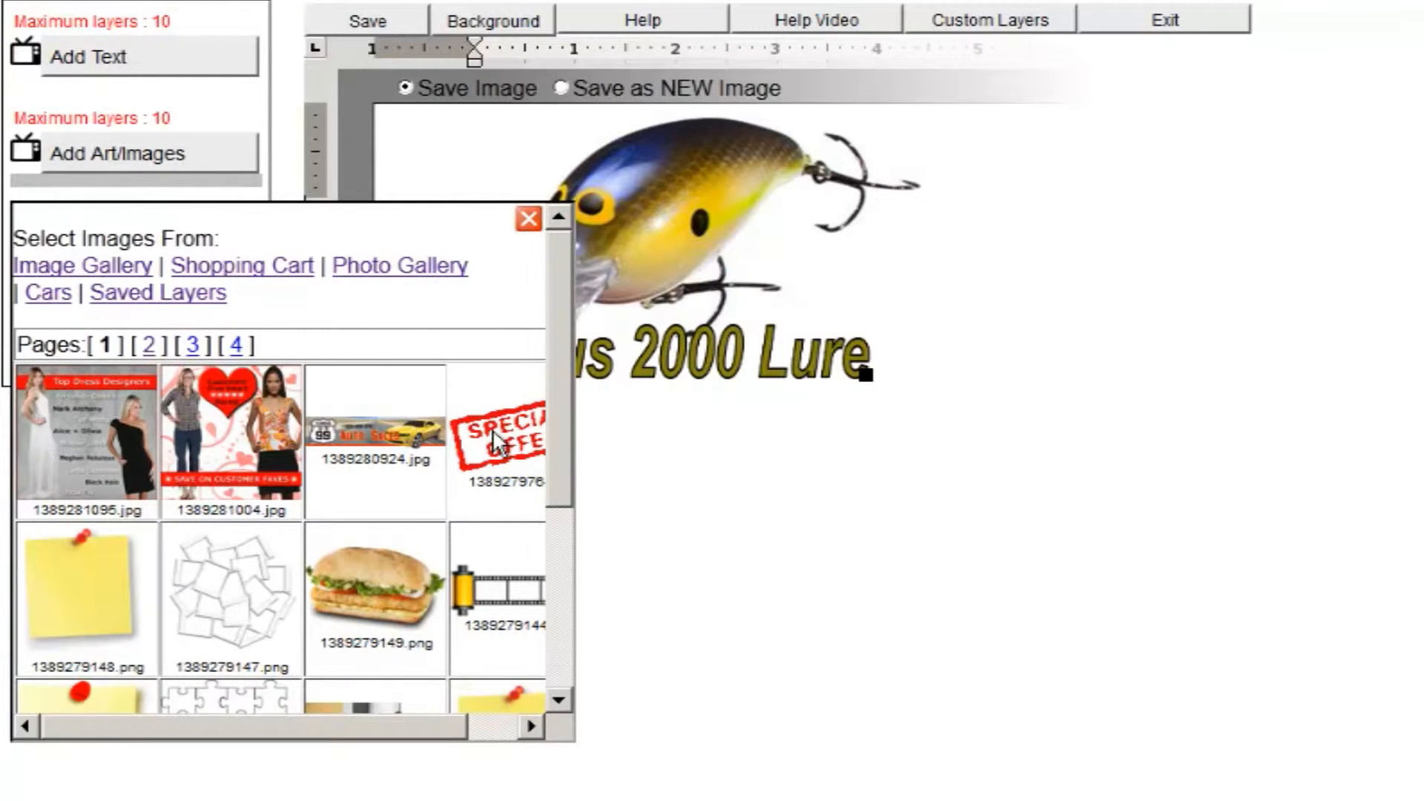
{"action": "left_click", "coordinate": [492, 428]}
{"action": "left_click_drag", "start_coordinate": [858, 307], "coordinate": [858, 364]}
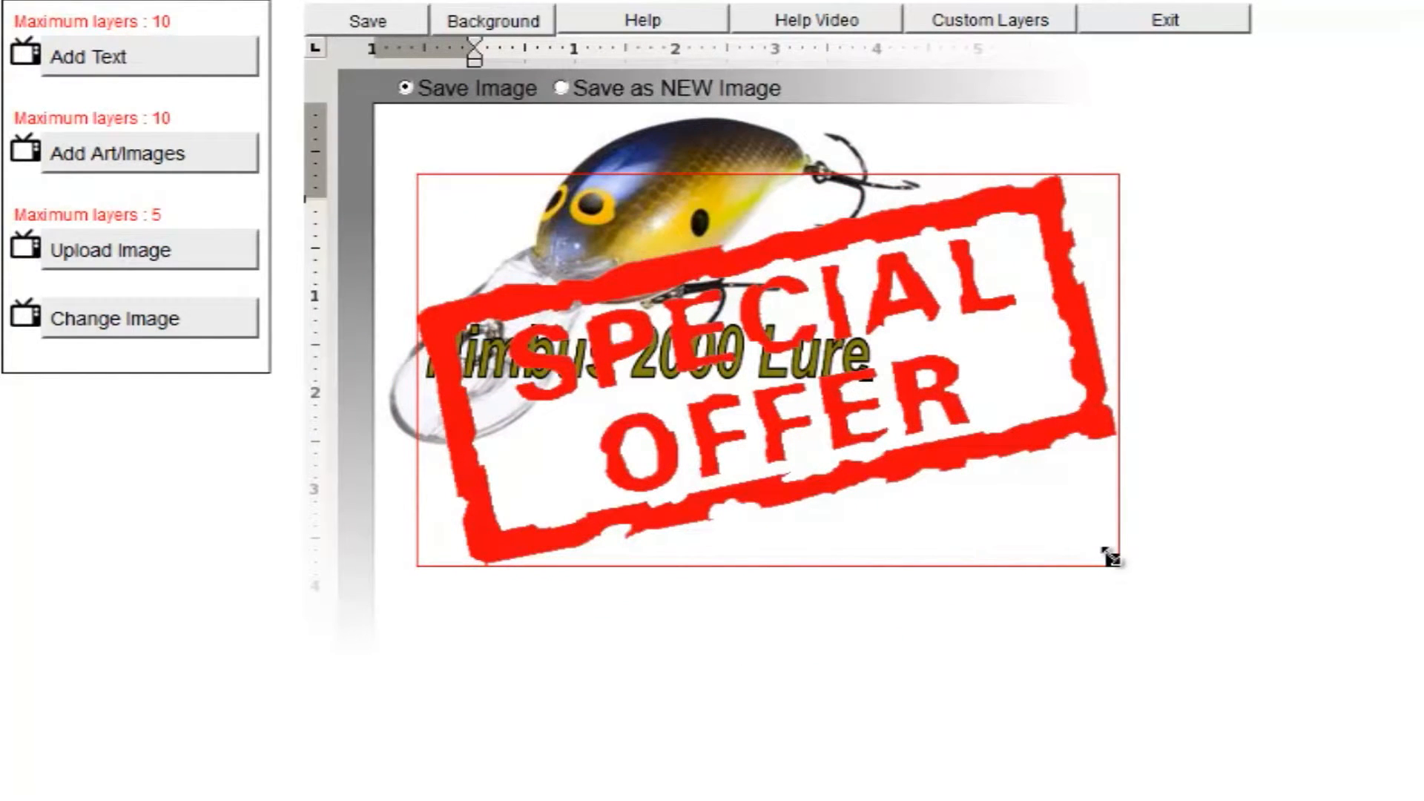
{"action": "left_click_drag", "start_coordinate": [1111, 558], "coordinate": [614, 304]}
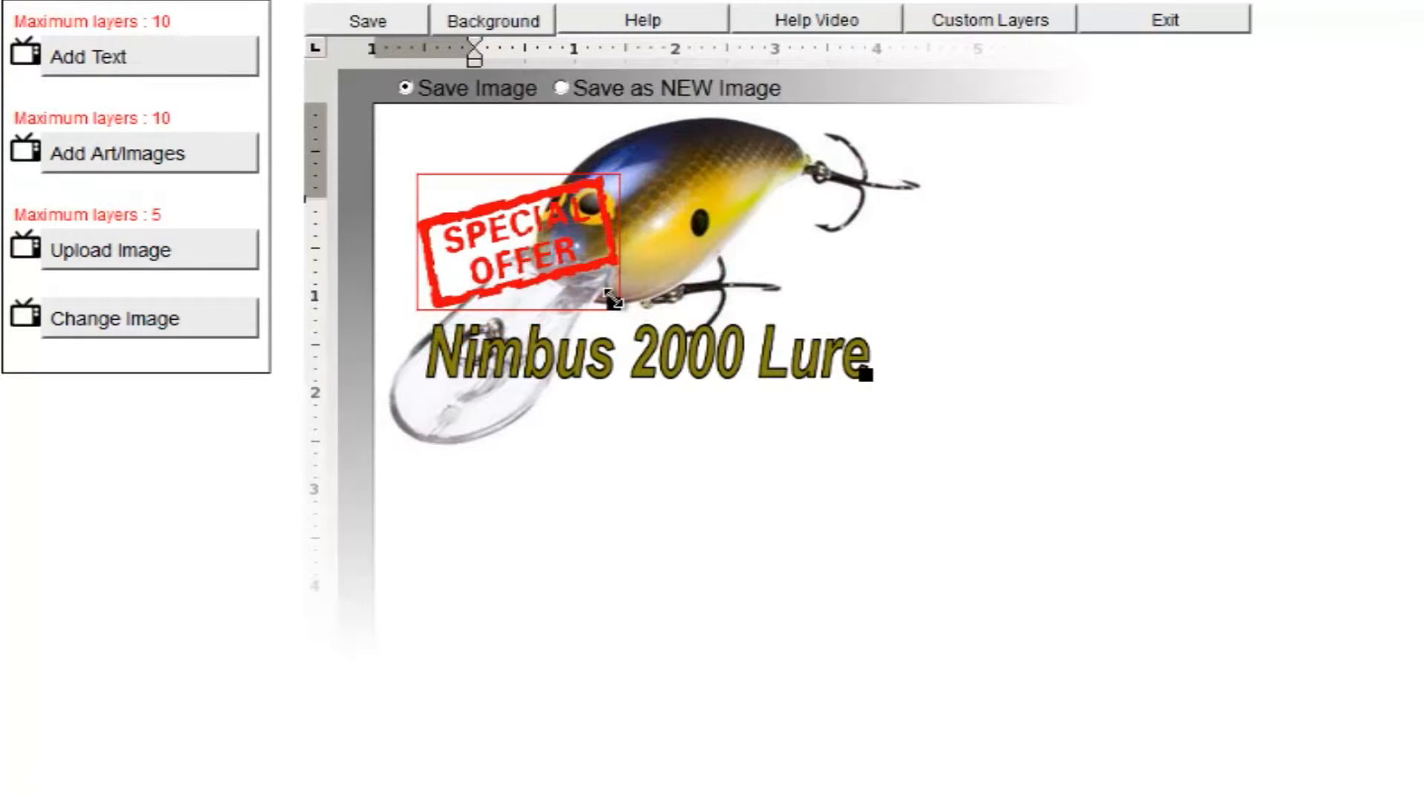
{"action": "left_click_drag", "start_coordinate": [533, 276], "coordinate": [506, 213]}
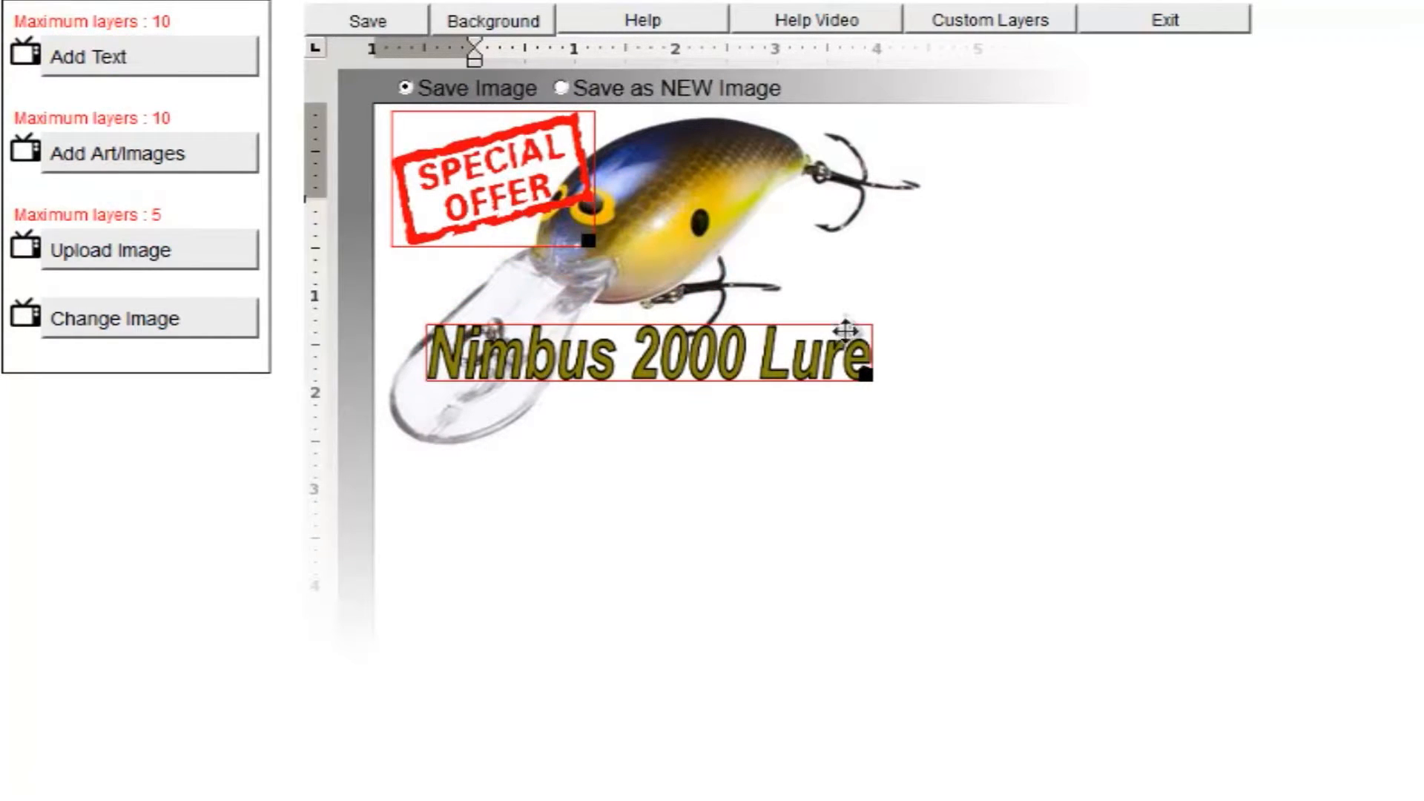
Add a "$1.99" text layer in Arial Black with the red text color #ff000d
{"action": "left_click", "coordinate": [138, 74]}
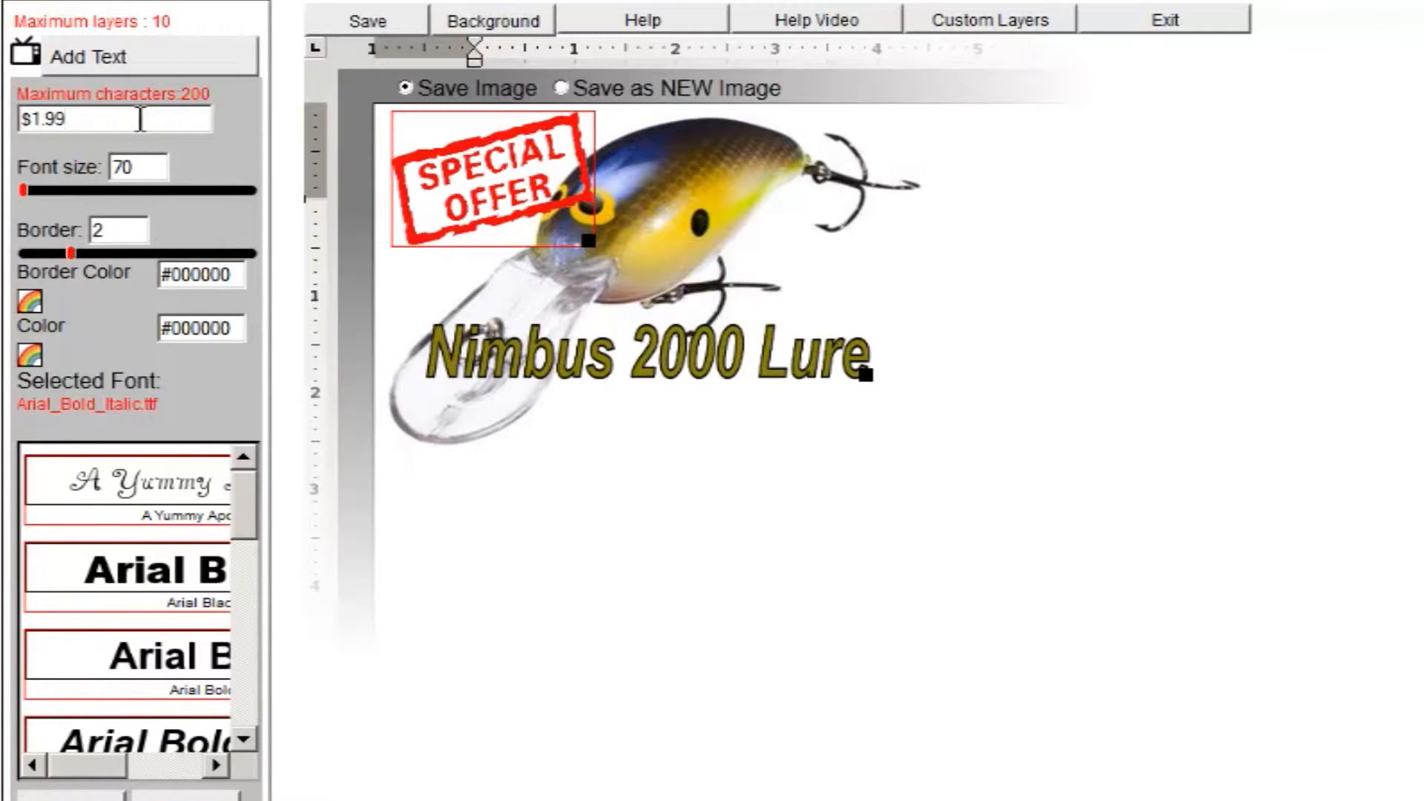
{"action": "left_click", "coordinate": [36, 296]}
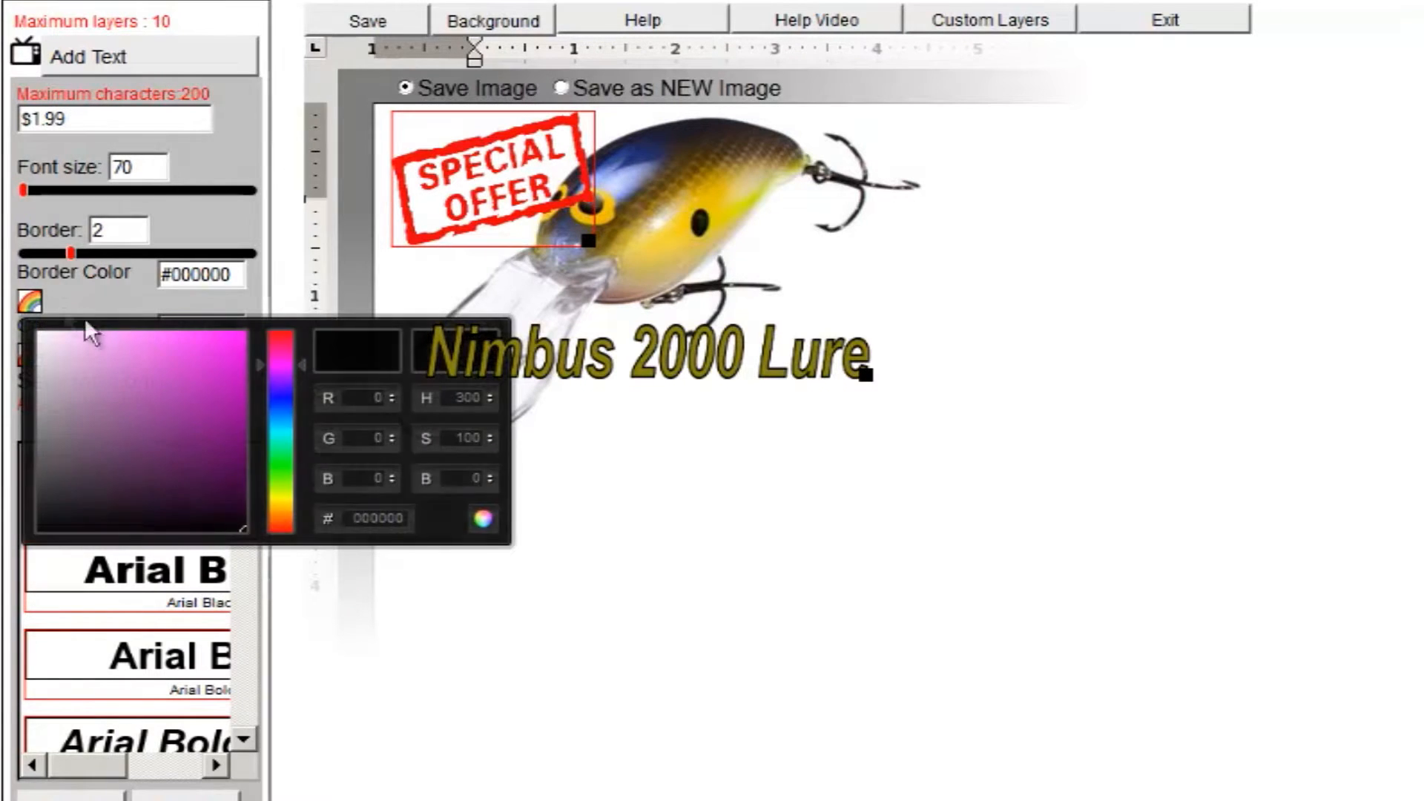
{"action": "left_click", "coordinate": [228, 220]}
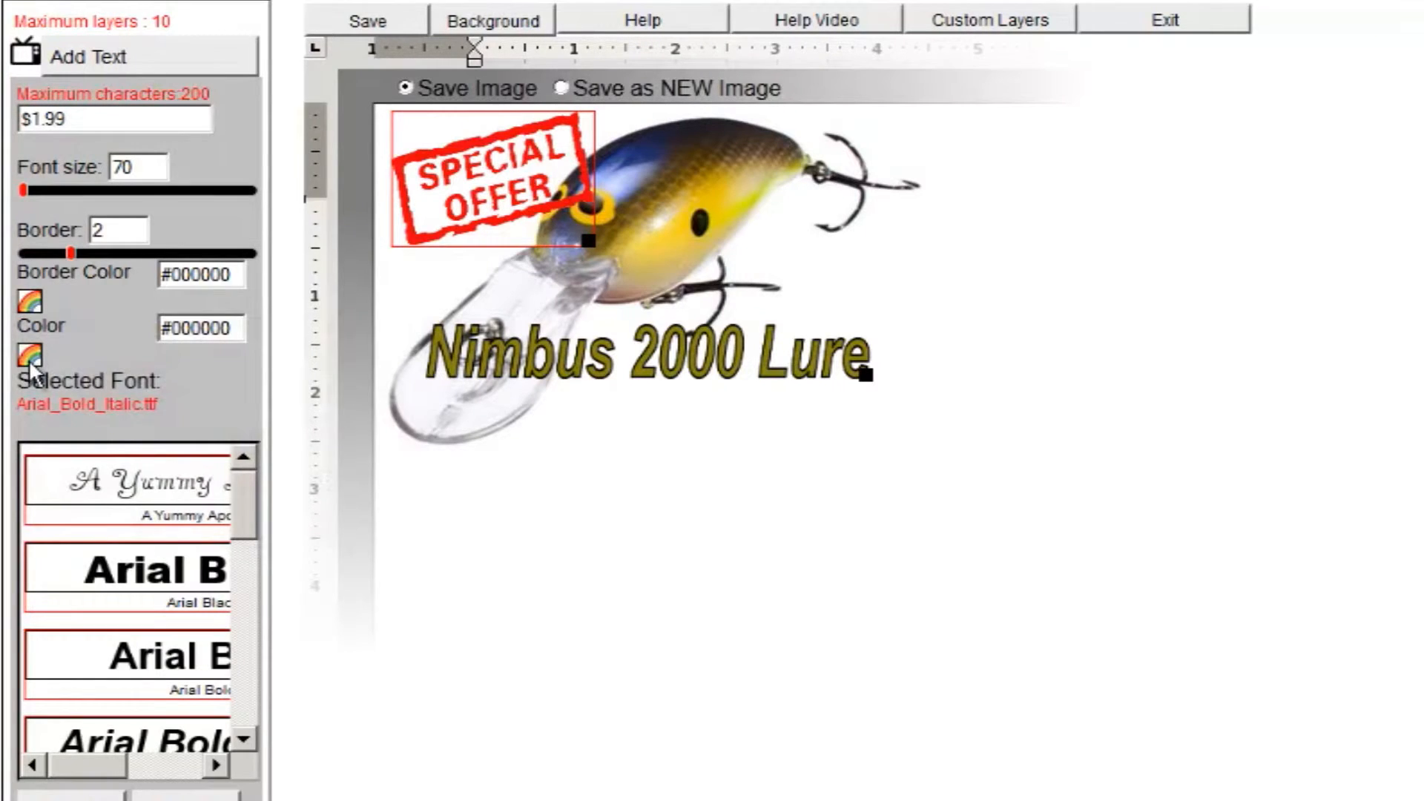
{"action": "left_click", "coordinate": [32, 360]}
{"action": "left_click_drag", "start_coordinate": [285, 426], "coordinate": [267, 381]}
{"action": "left_click", "coordinate": [280, 320]}
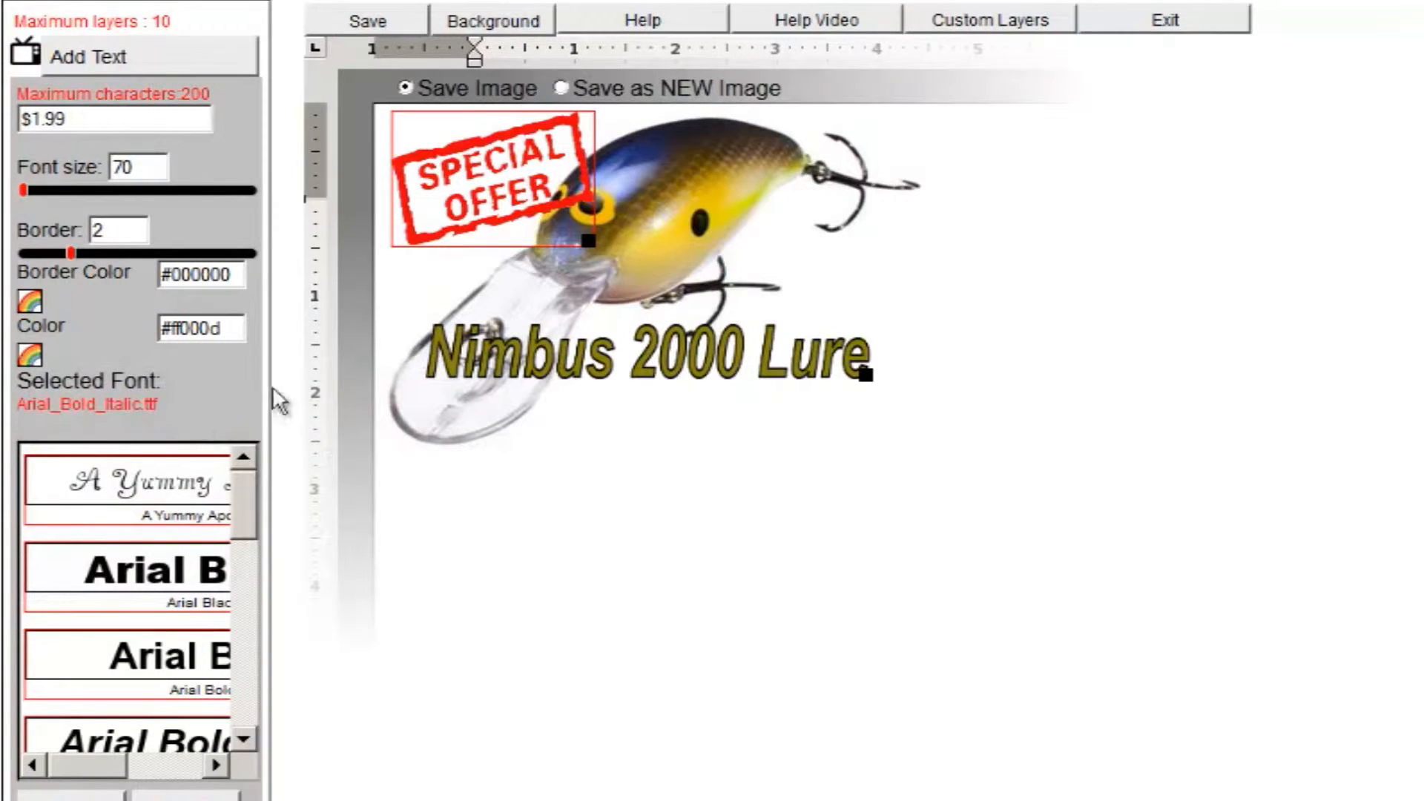
{"action": "left_click", "coordinate": [199, 572]}
{"action": "scroll", "coordinate": [332, 505], "scroll_direction": "down", "scroll_amount": 5}
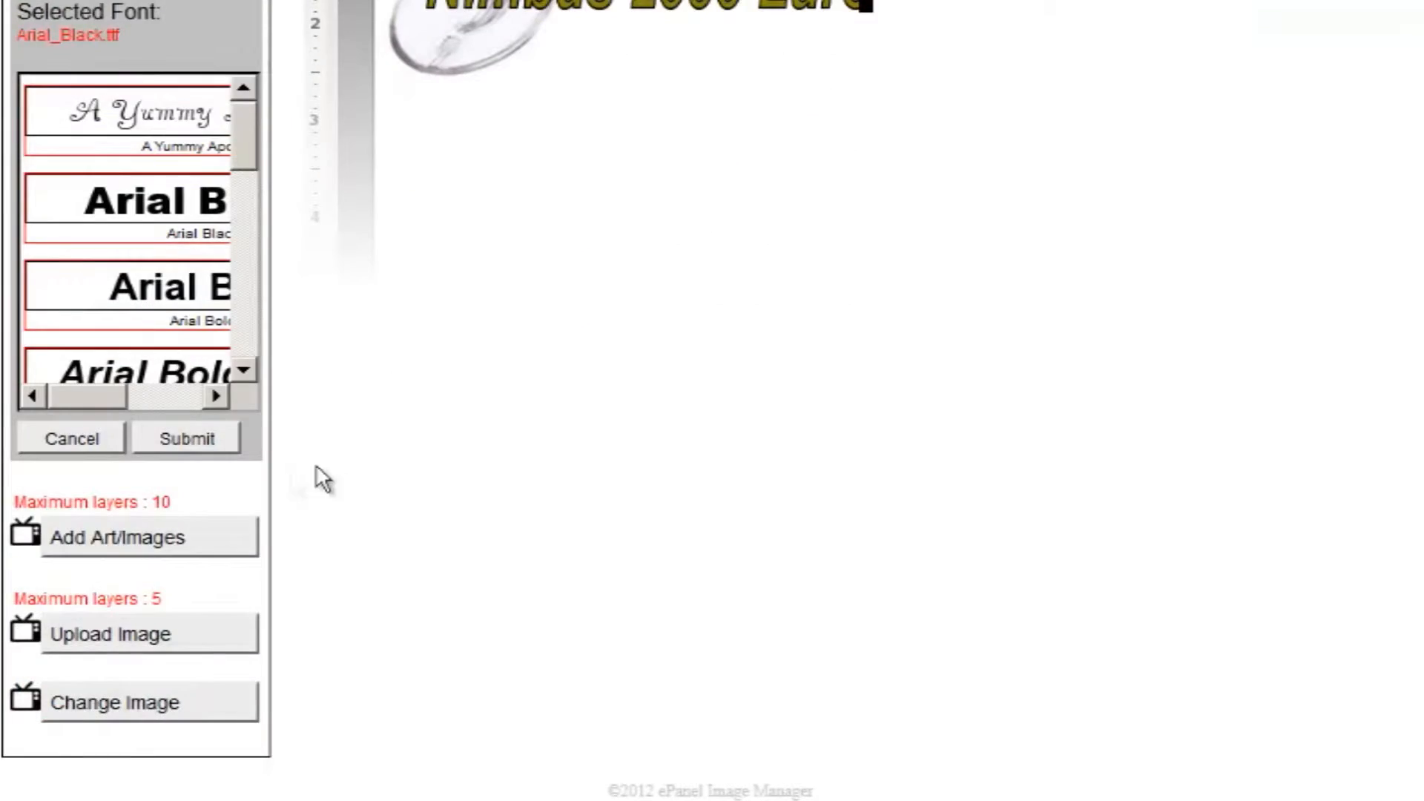
{"action": "left_click", "coordinate": [181, 445]}
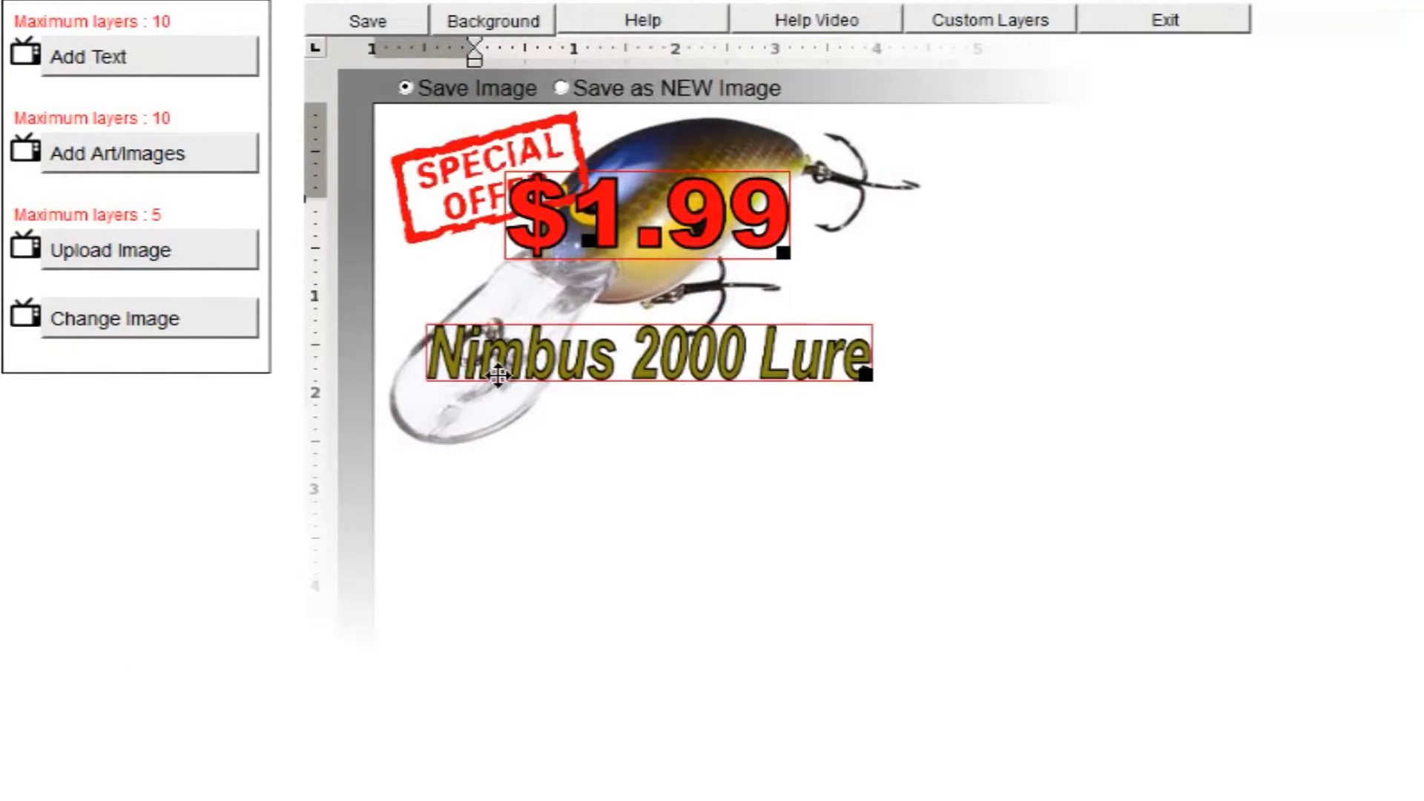
Shrink the "$1.99" text and position it near the lure's hooks, and fit a smaller Special Offer stamp into the photo's upper-left corner
{"action": "left_click_drag", "start_coordinate": [583, 218], "coordinate": [858, 238]}
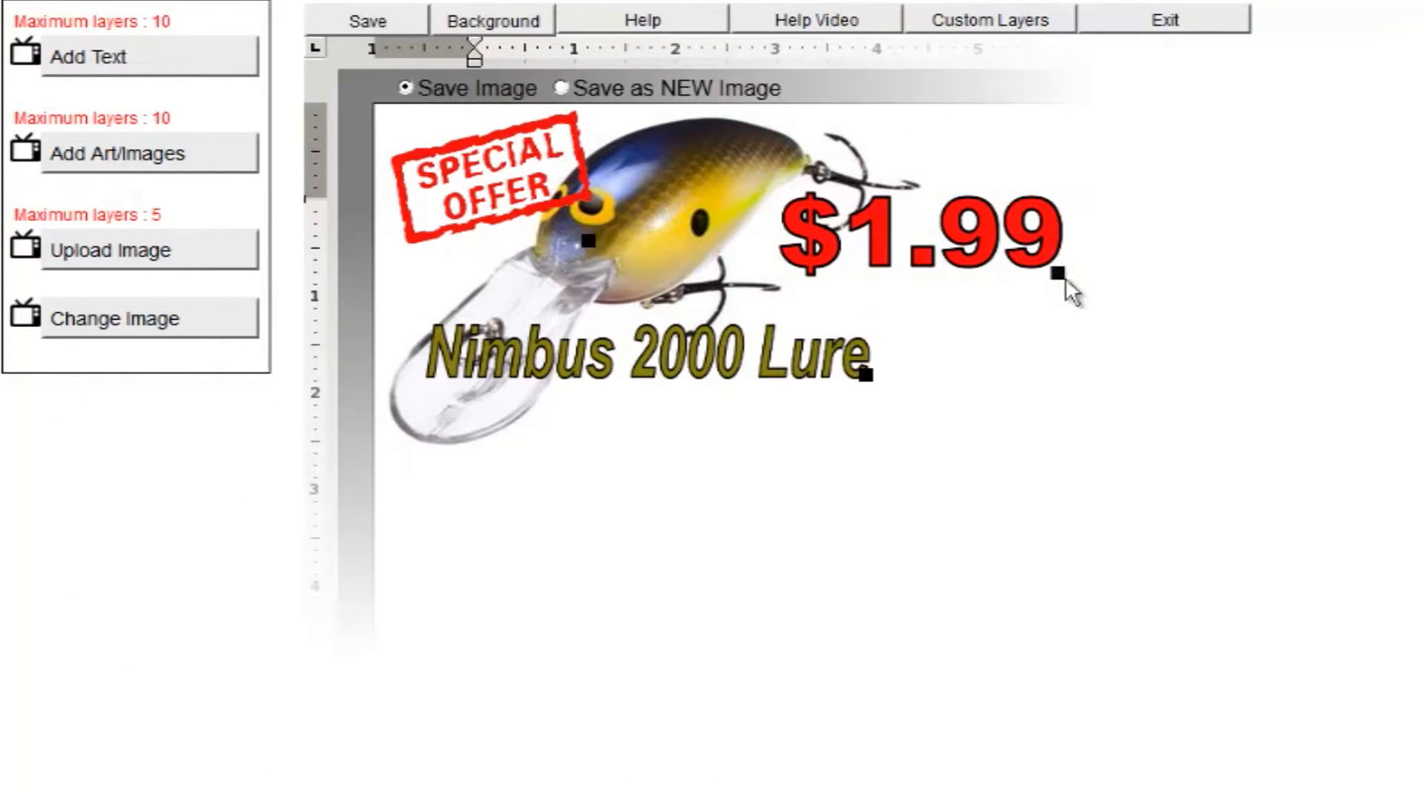
{"action": "left_click_drag", "start_coordinate": [1058, 276], "coordinate": [850, 280]}
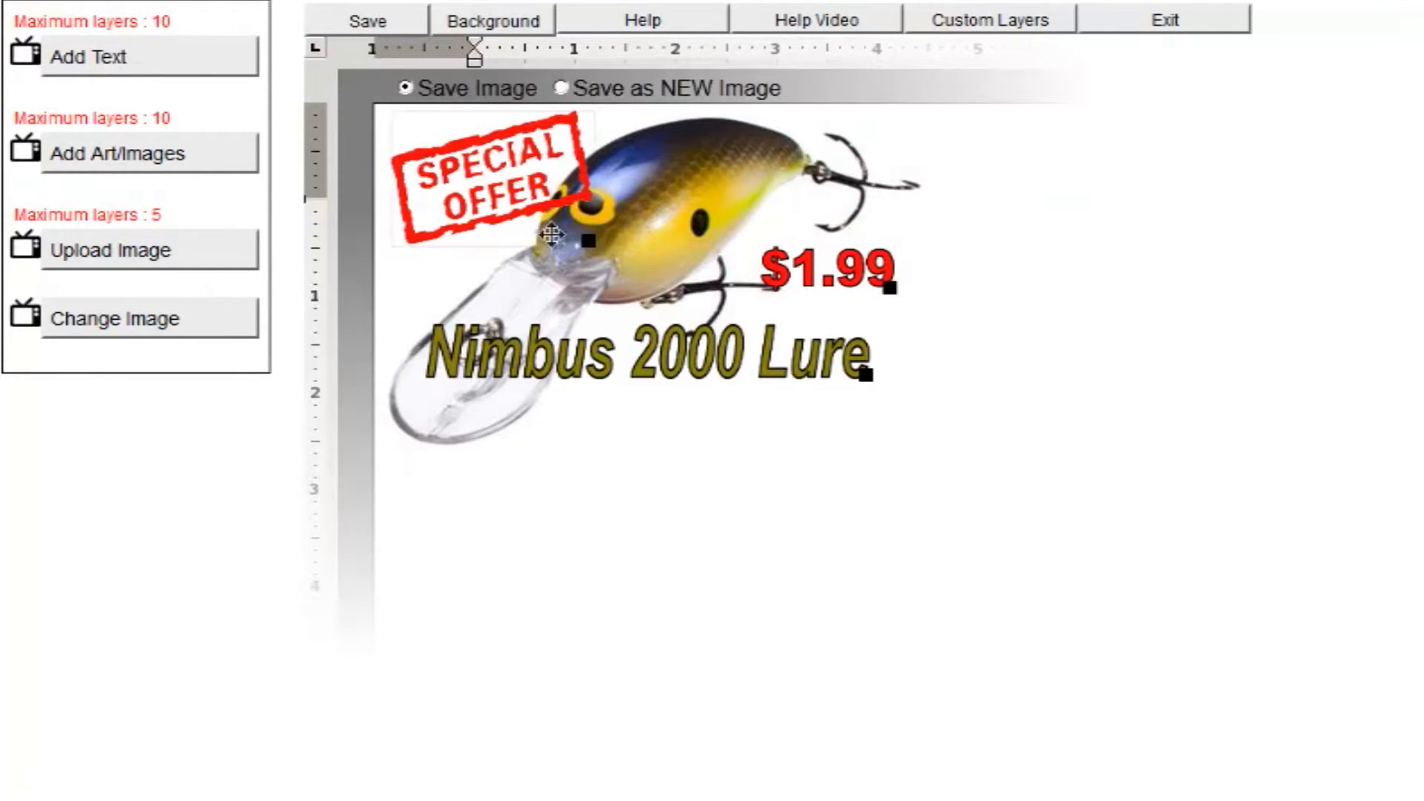
{"action": "mouse_move", "coordinate": [471, 190]}
{"action": "left_mouse_down"}
{"action": "mouse_move", "coordinate": [807, 181]}
{"action": "mouse_move", "coordinate": [465, 182]}
{"action": "left_mouse_up"}
{"action": "left_click_drag", "start_coordinate": [583, 235], "coordinate": [551, 224]}
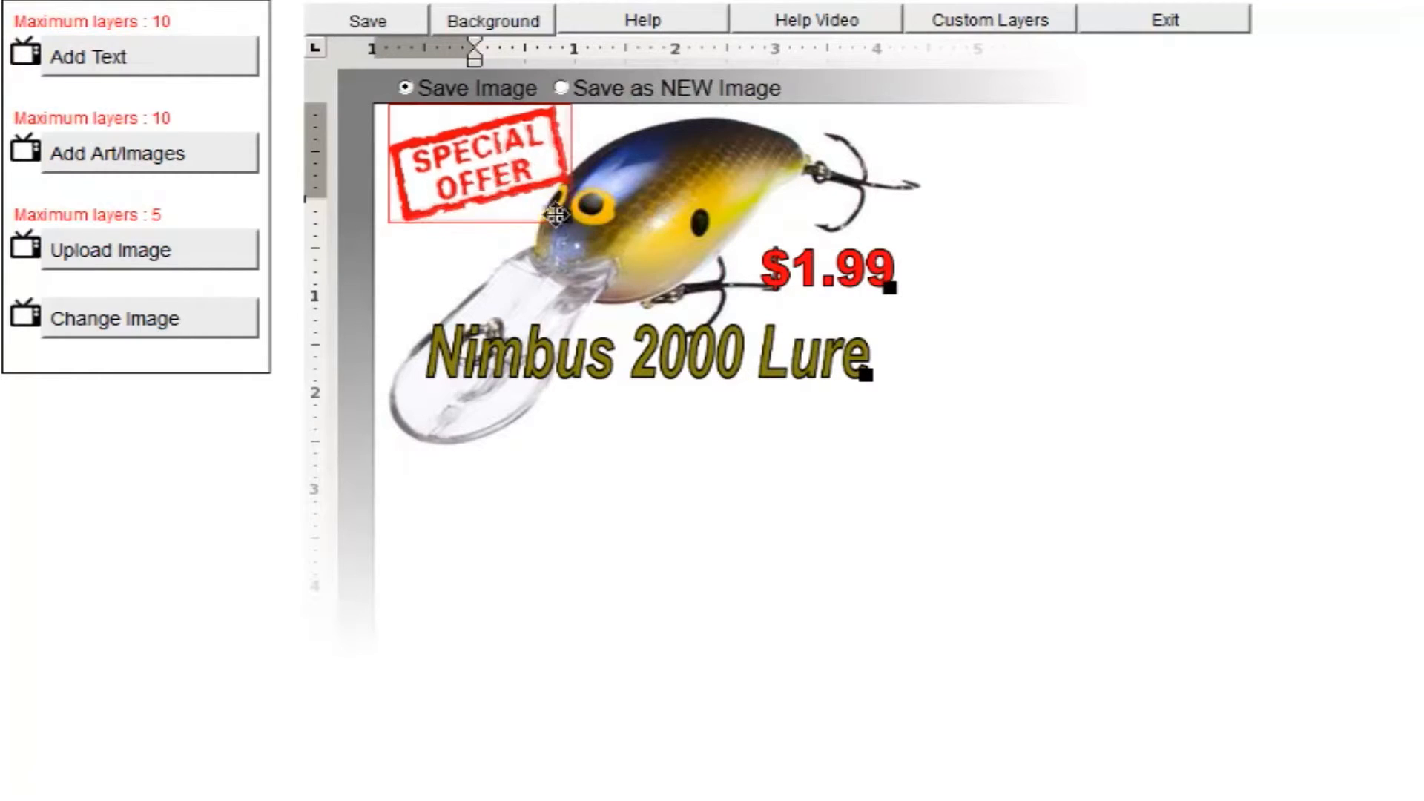
{"action": "left_click", "coordinate": [824, 261]}
{"action": "mouse_move", "coordinate": [824, 261]}
{"action": "left_mouse_down"}
{"action": "mouse_move", "coordinate": [796, 273]}
{"action": "mouse_move", "coordinate": [812, 239]}
{"action": "left_mouse_up"}
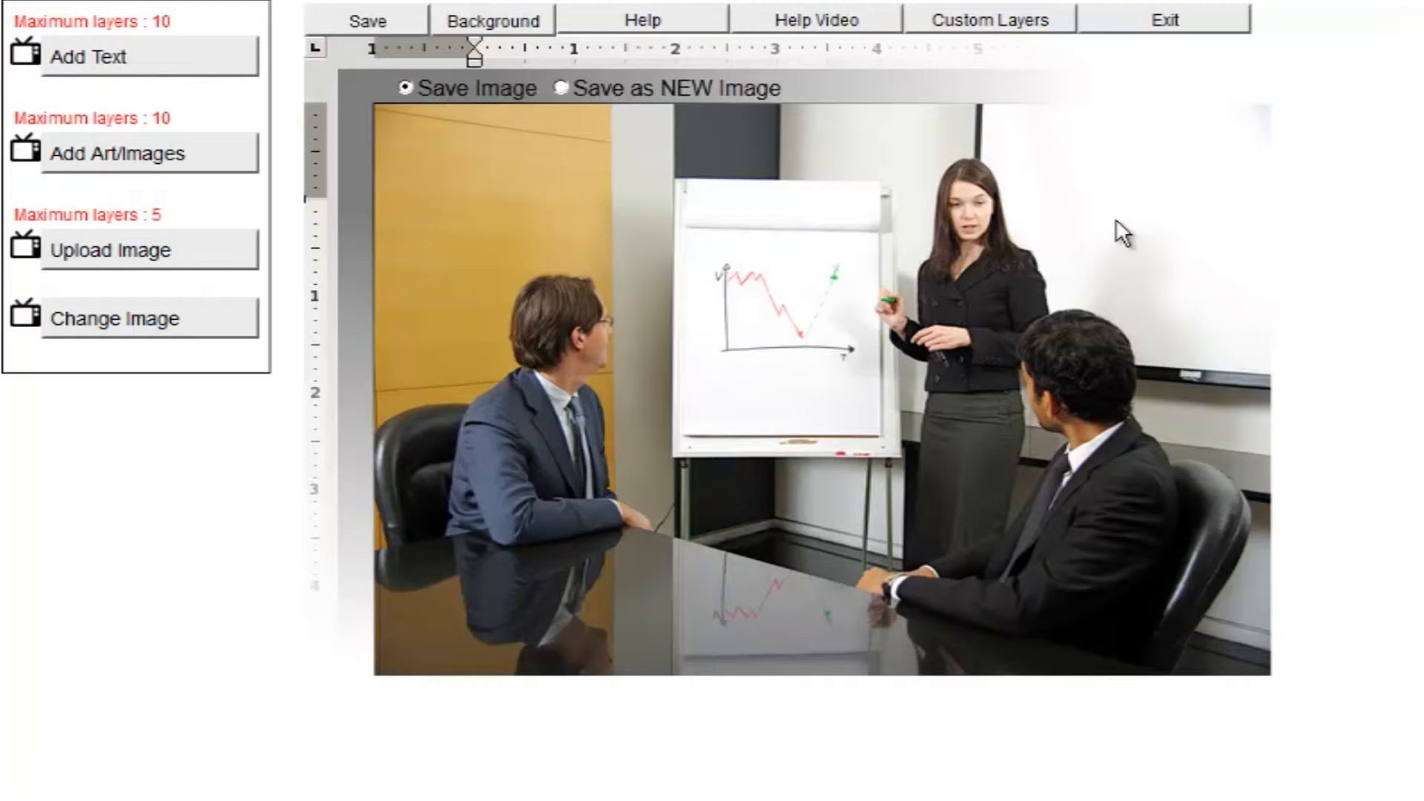
Upload fish.png as an image layer, shrink the sandwich and place it on the table beside the right-hand man's hands
{"action": "left_click", "coordinate": [141, 260]}
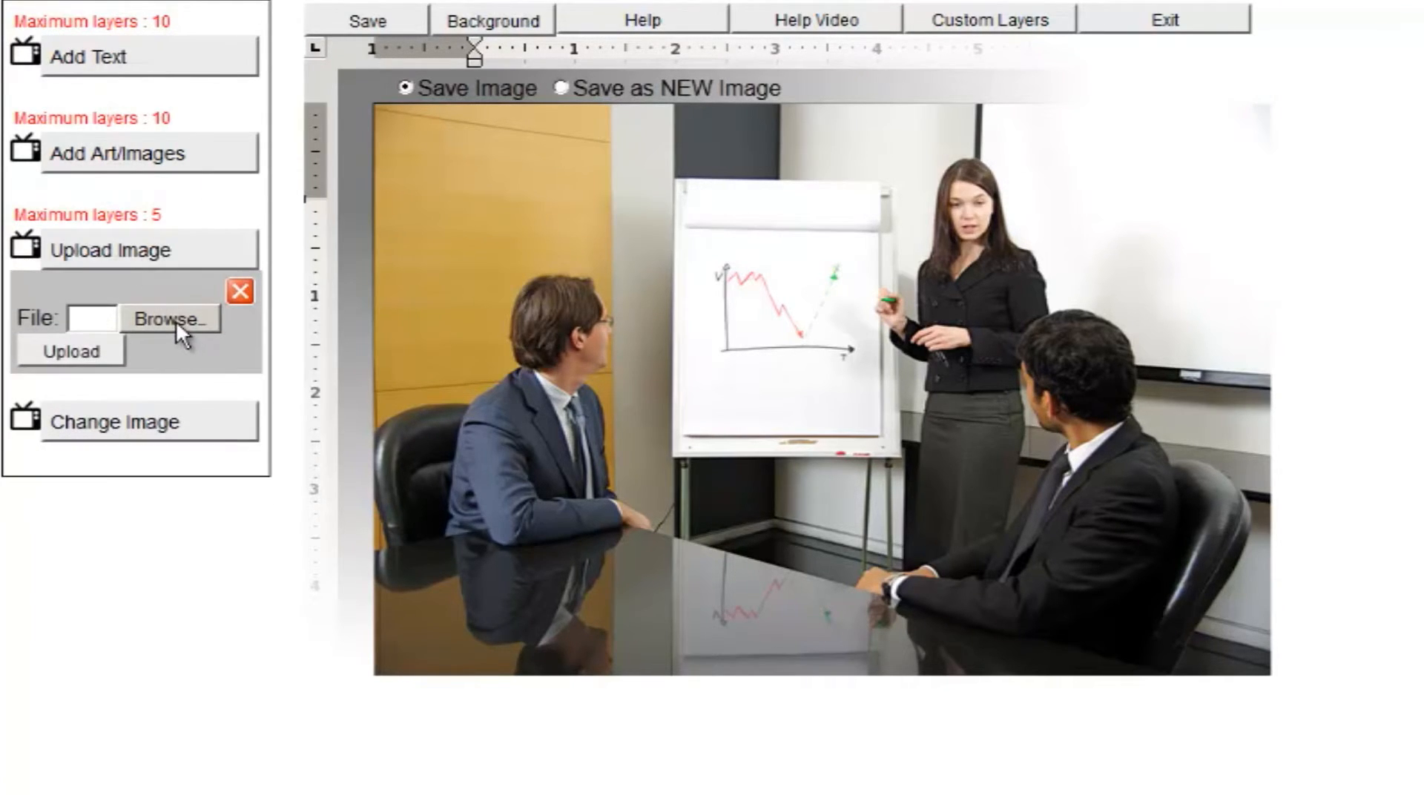
{"action": "left_click", "coordinate": [176, 320]}
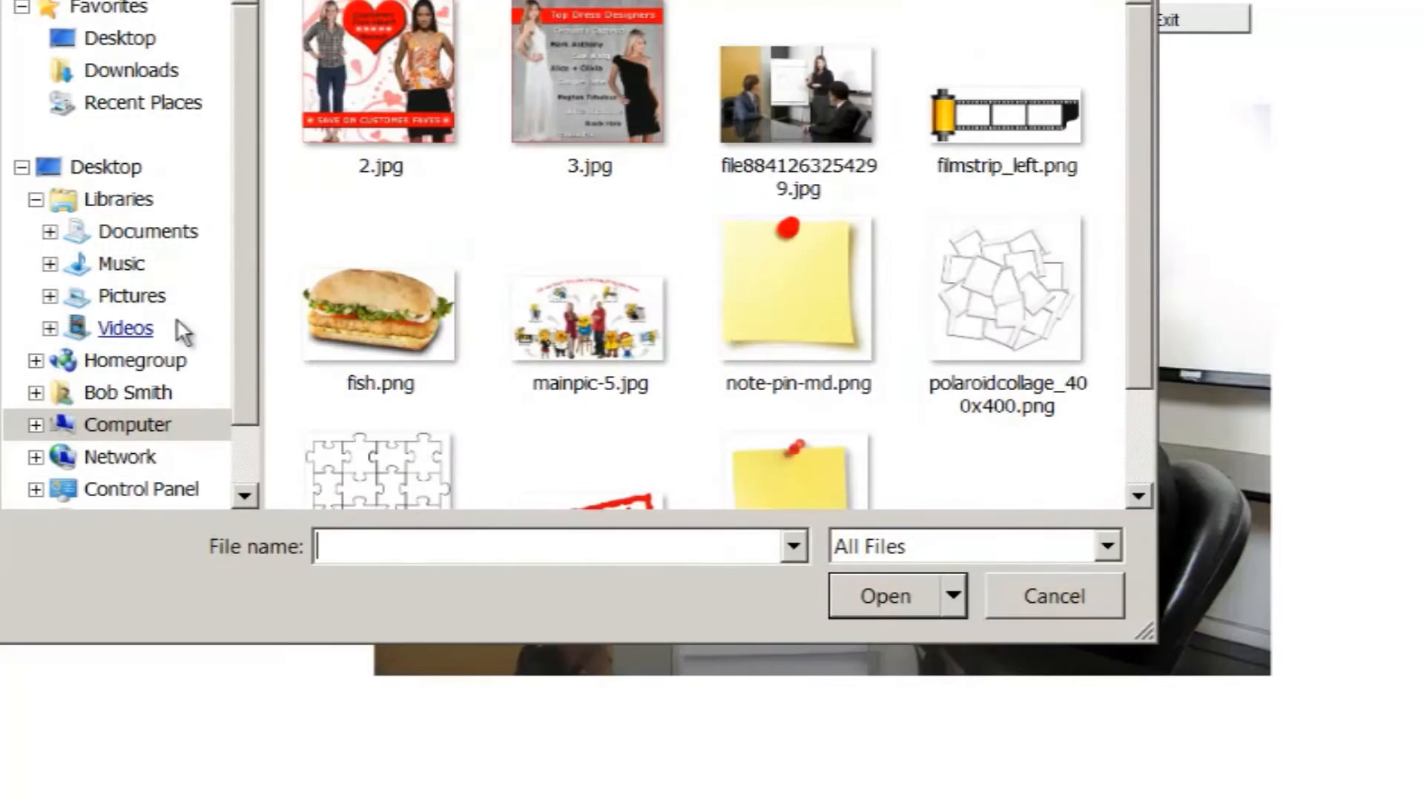
{"action": "double_click", "coordinate": [390, 305]}
{"action": "left_click", "coordinate": [98, 347]}
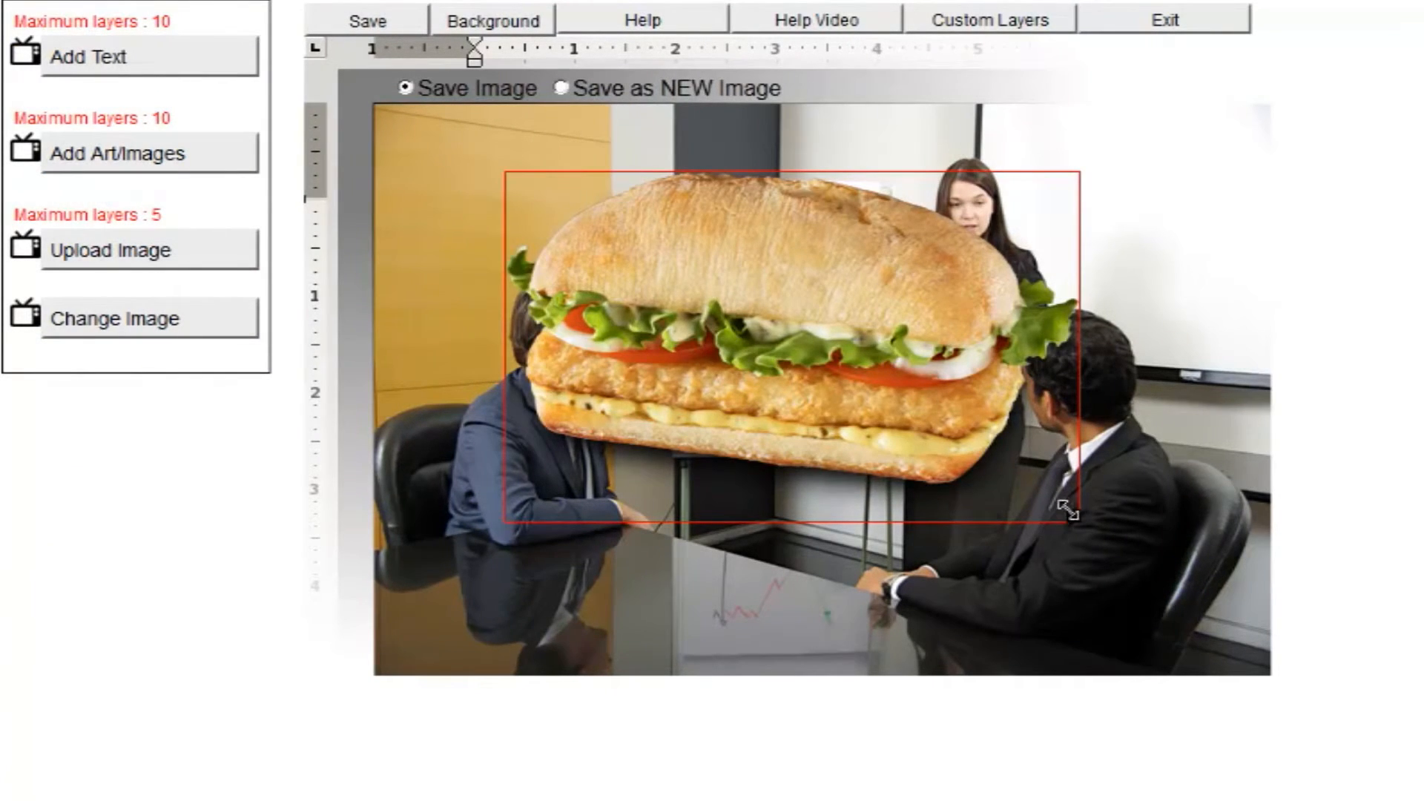
{"action": "left_click_drag", "start_coordinate": [1074, 512], "coordinate": [818, 612]}
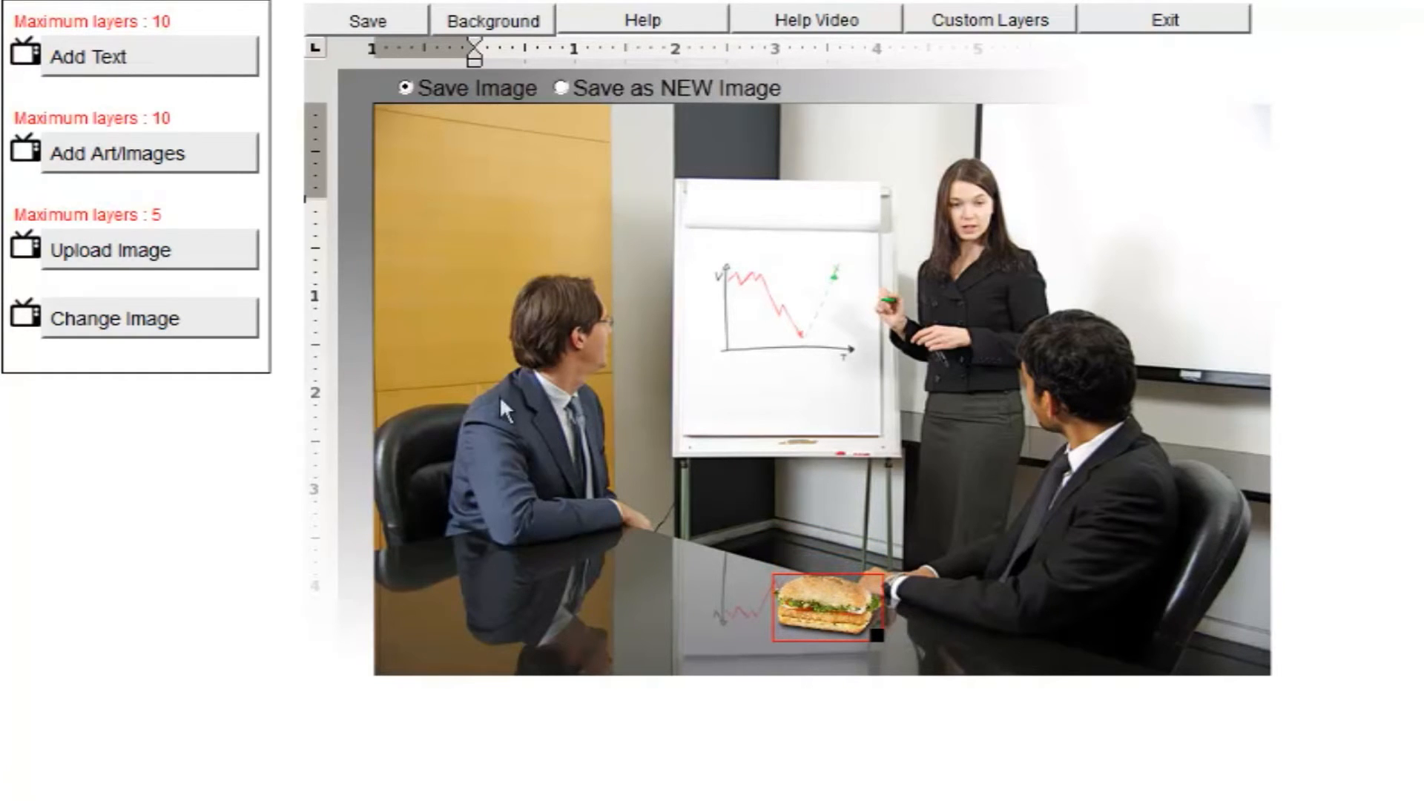
Add twitter_cup.png from page 2 of the art gallery, shrink it and place it on the table beside the left-hand man
{"action": "left_click", "coordinate": [119, 326]}
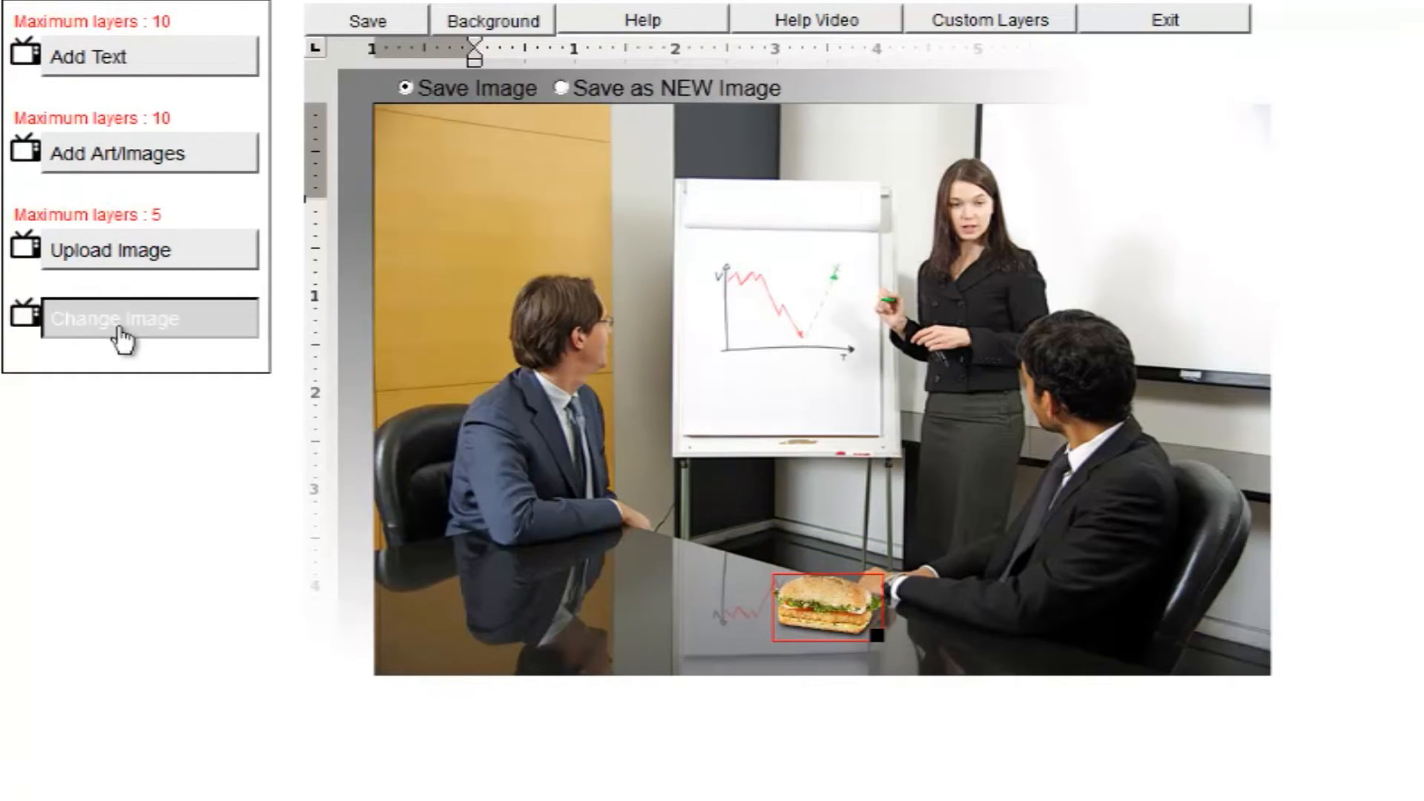
{"action": "left_click", "coordinate": [138, 169]}
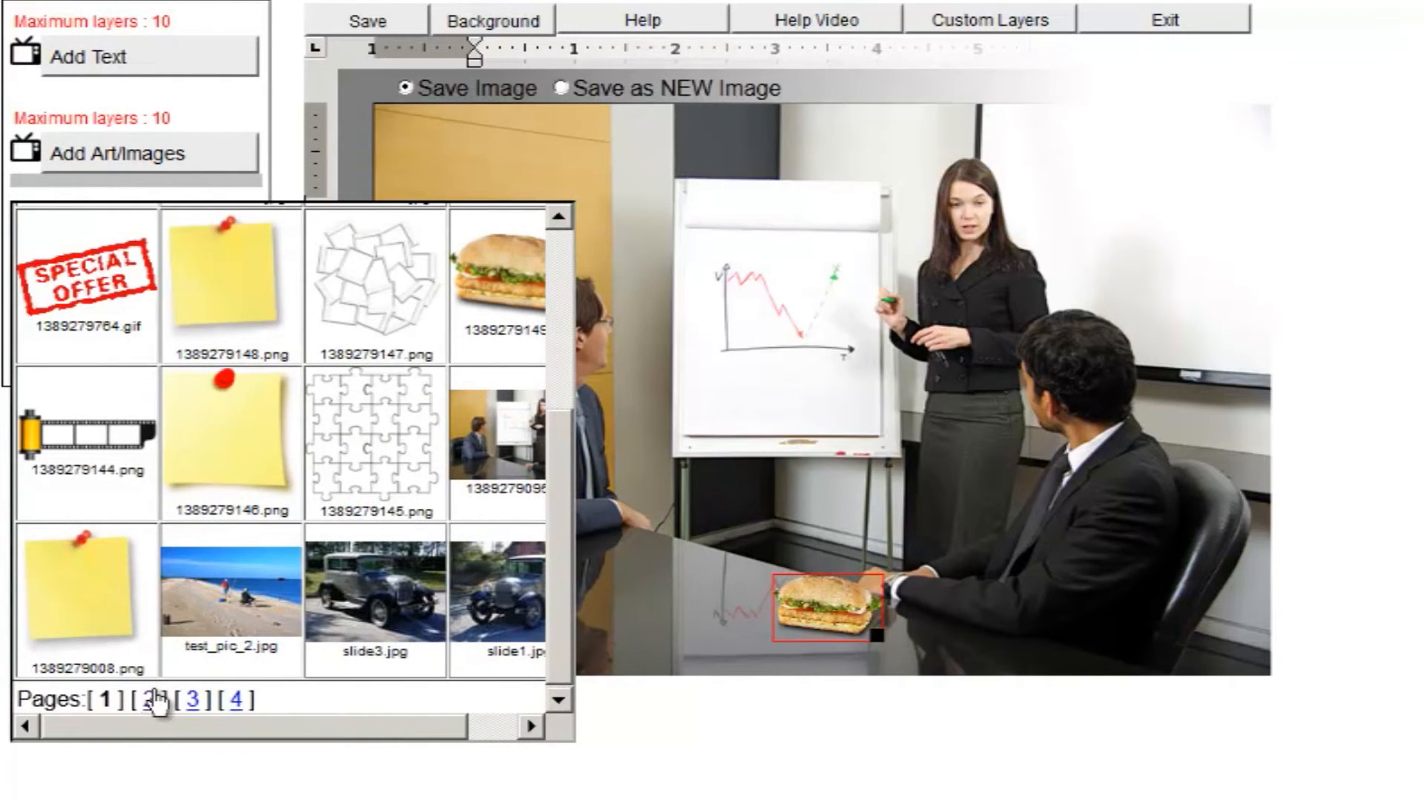
{"action": "left_click", "coordinate": [152, 699]}
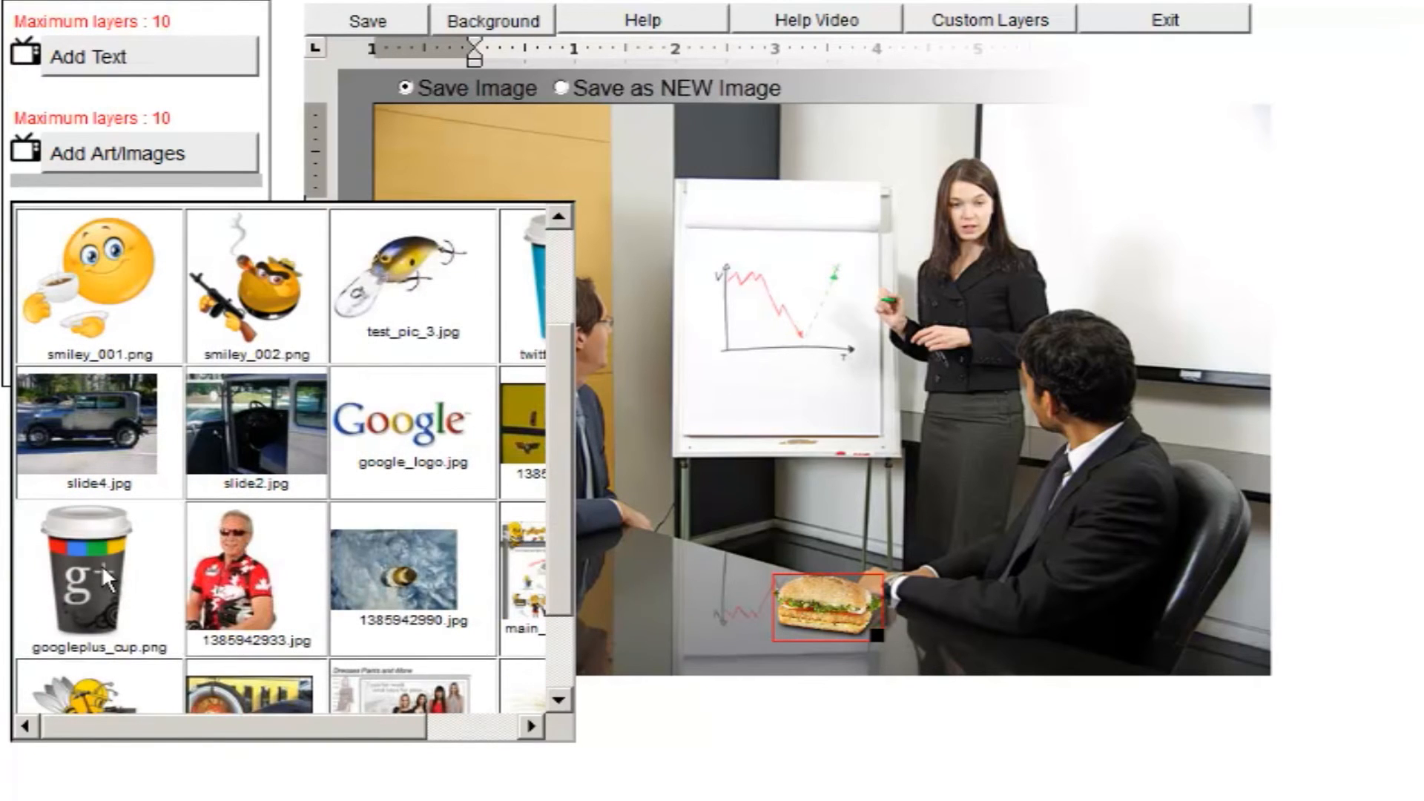
{"action": "scroll", "coordinate": [103, 569], "scroll_direction": "down", "scroll_amount": 3}
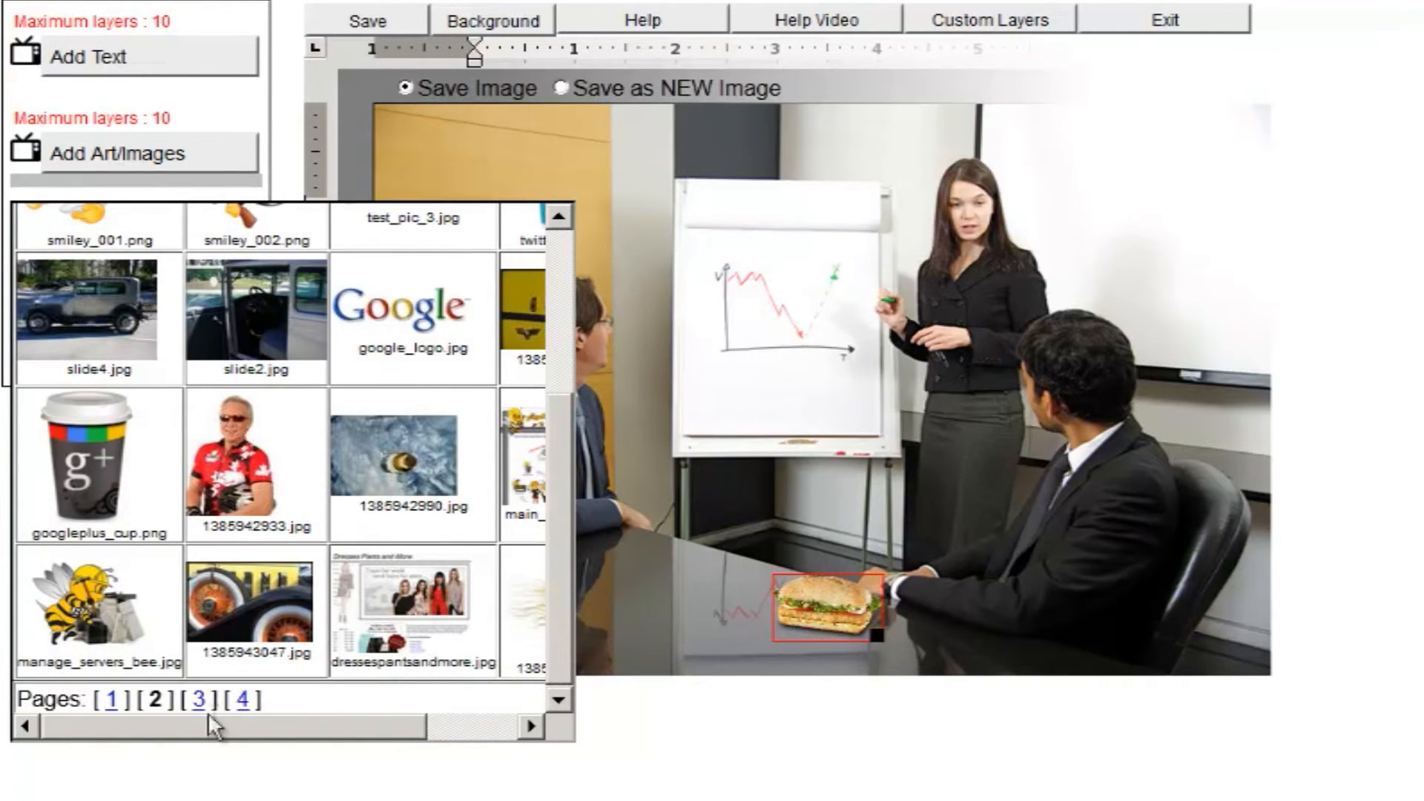
{"action": "left_click_drag", "start_coordinate": [212, 719], "coordinate": [297, 719]}
{"action": "scroll", "coordinate": [497, 390], "scroll_direction": "up", "scroll_amount": 5}
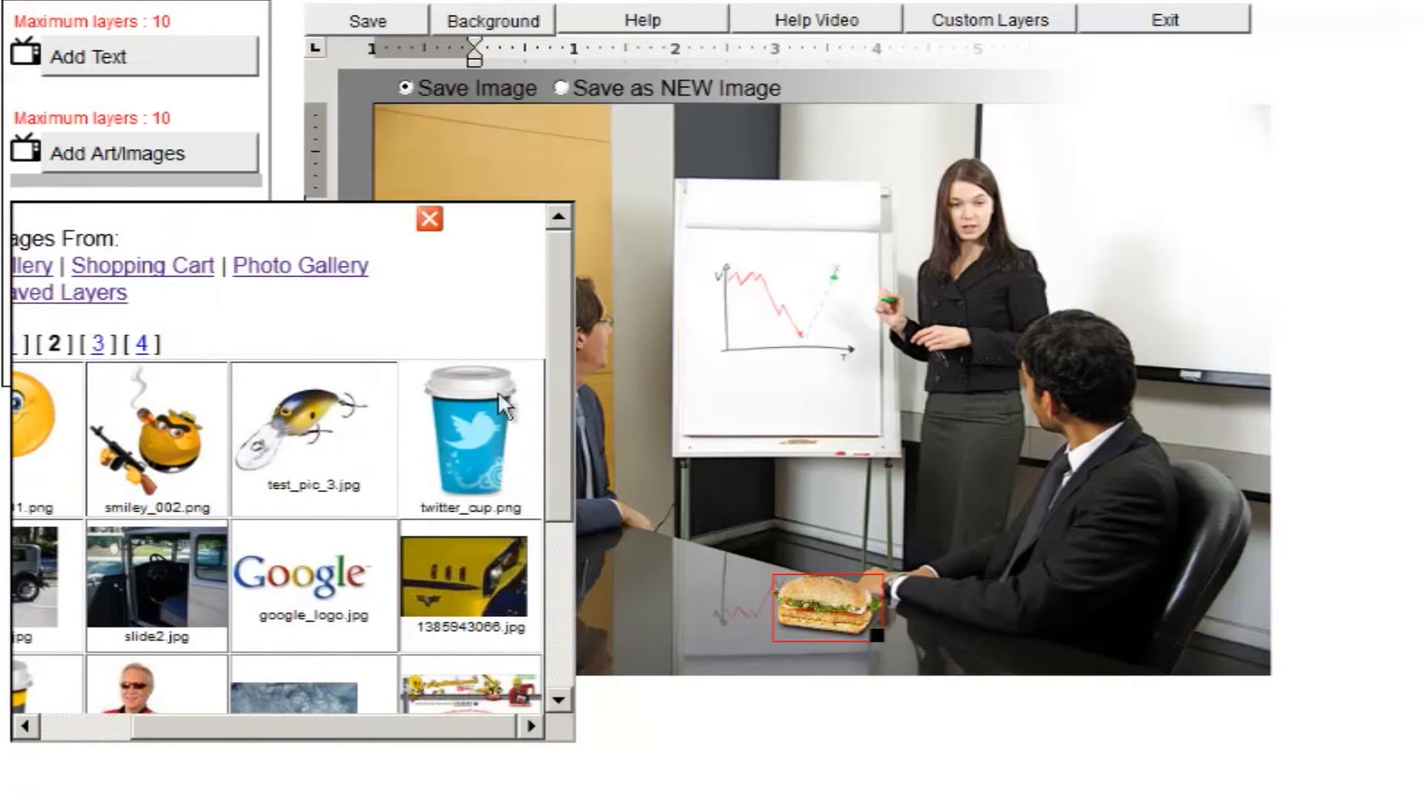
{"action": "left_click", "coordinate": [473, 445]}
{"action": "left_click_drag", "start_coordinate": [524, 229], "coordinate": [673, 542]}
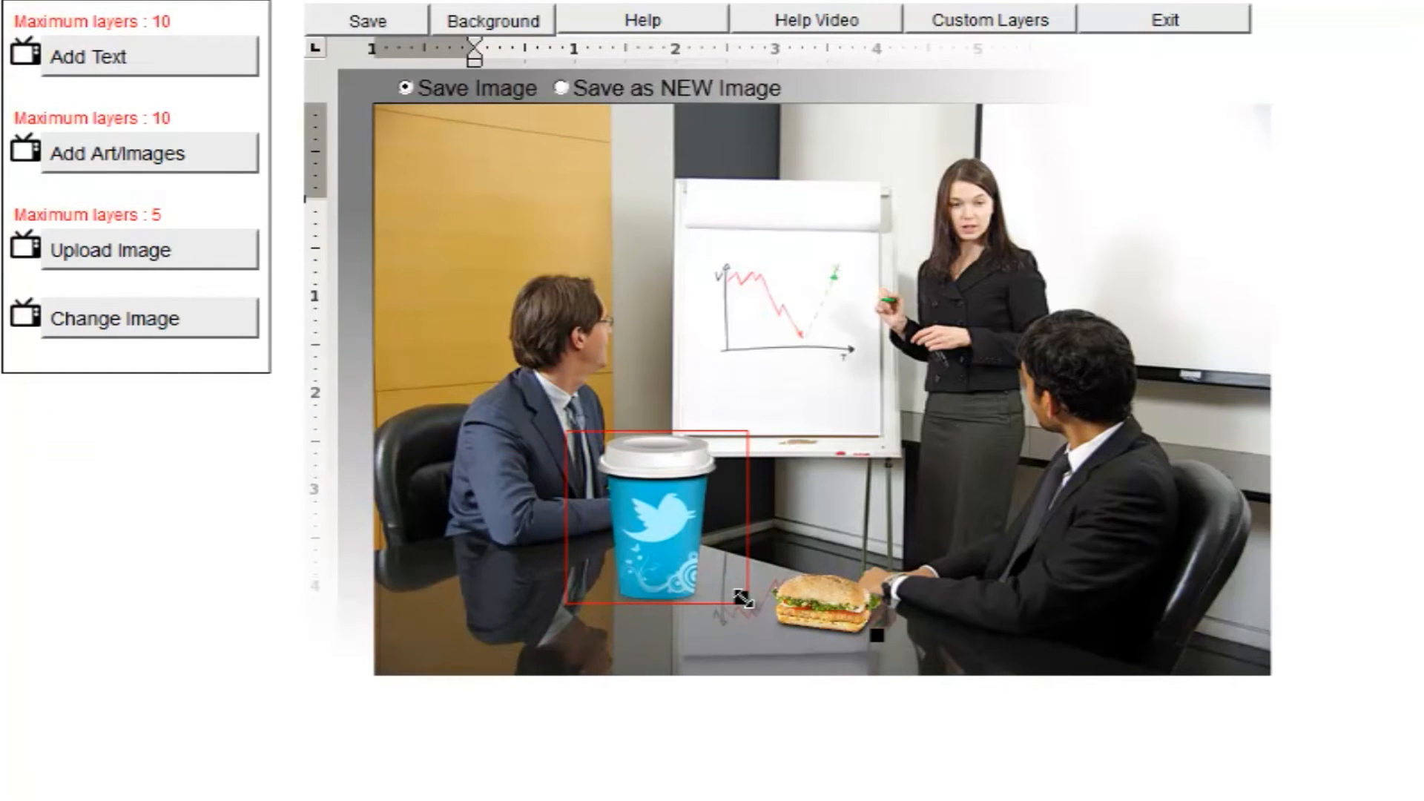
{"action": "left_click_drag", "start_coordinate": [743, 598], "coordinate": [598, 517]}
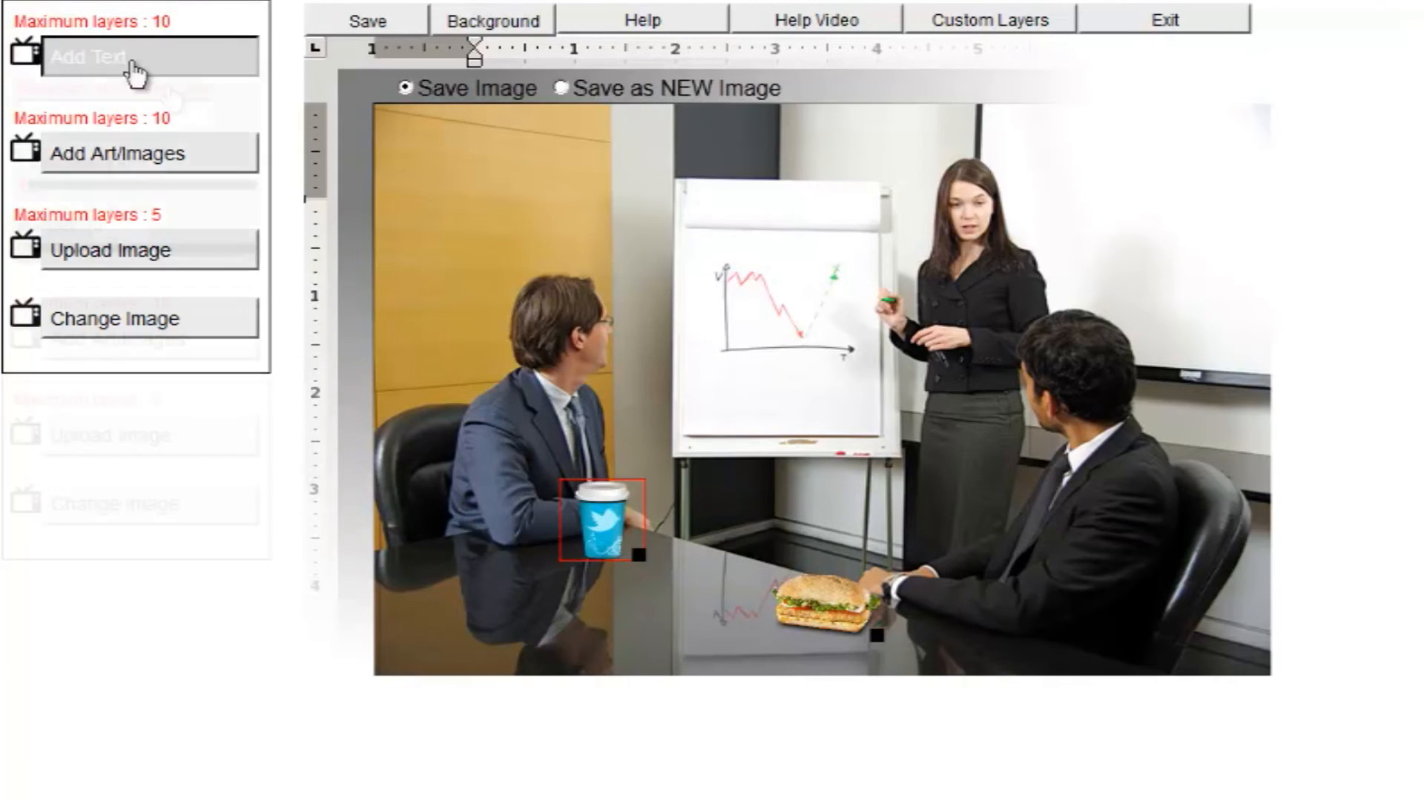
Add a "Sales Meeting" text layer with the default font, size and color
{"action": "left_click", "coordinate": [127, 62]}
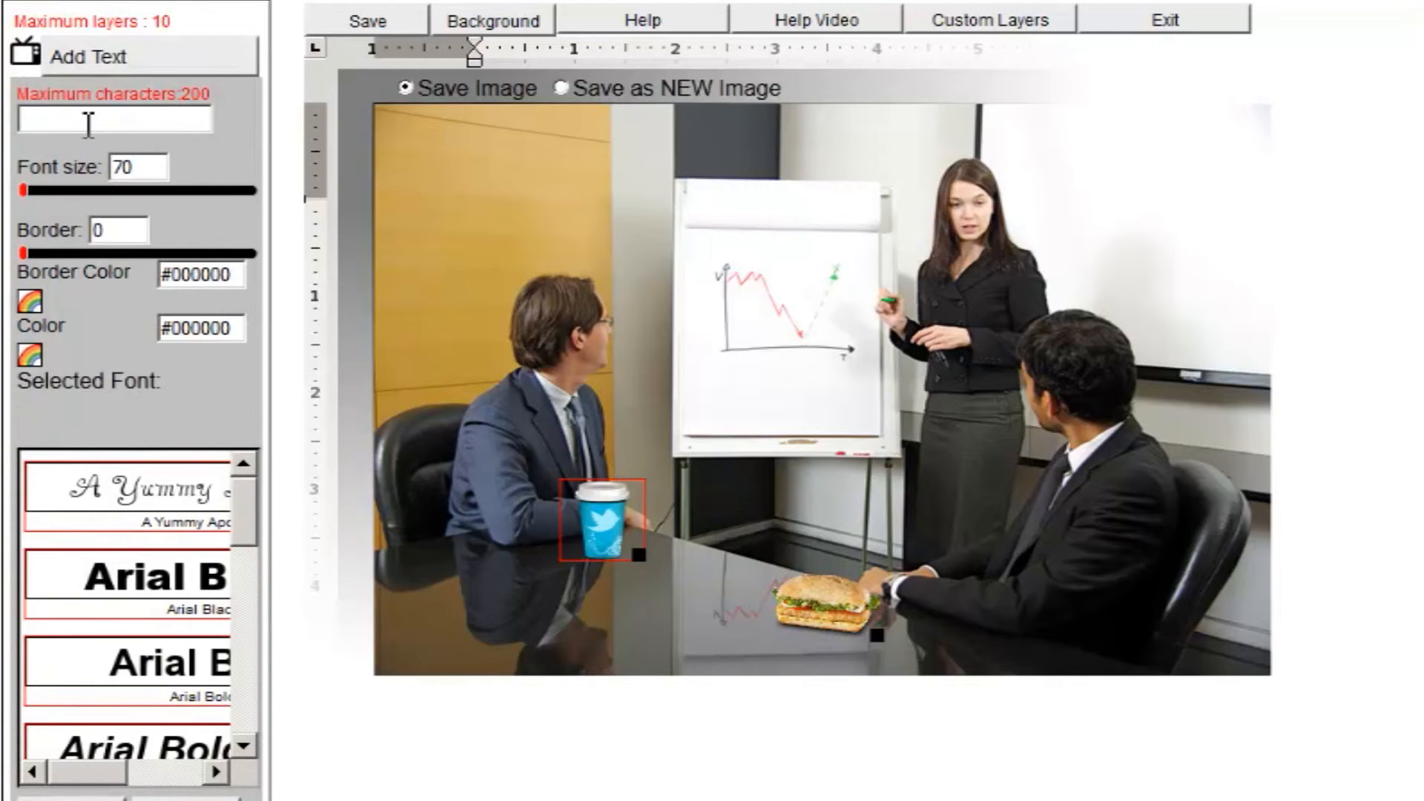
{"action": "type", "text": "Sales Meeting"}
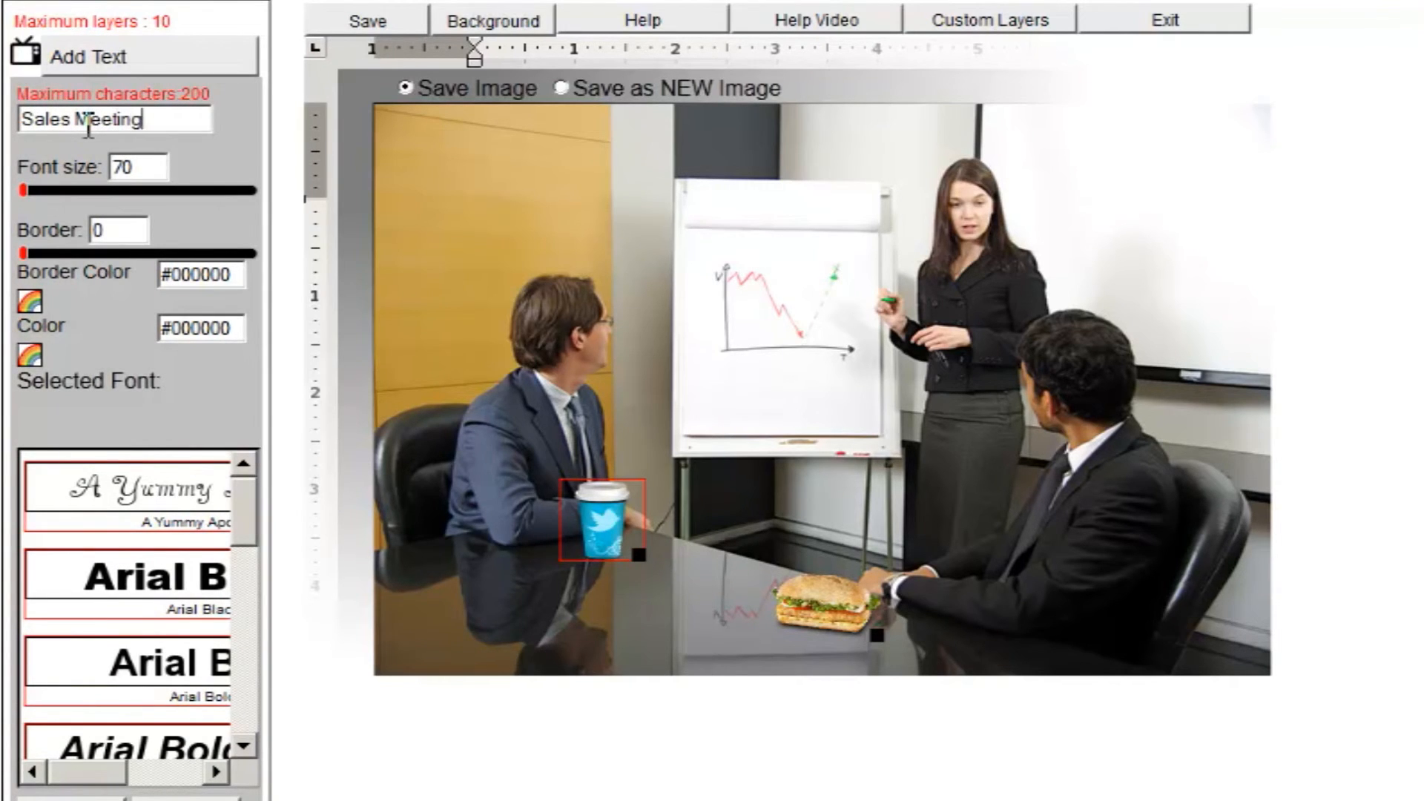
{"action": "scroll", "coordinate": [111, 190], "scroll_direction": "down", "scroll_amount": 5}
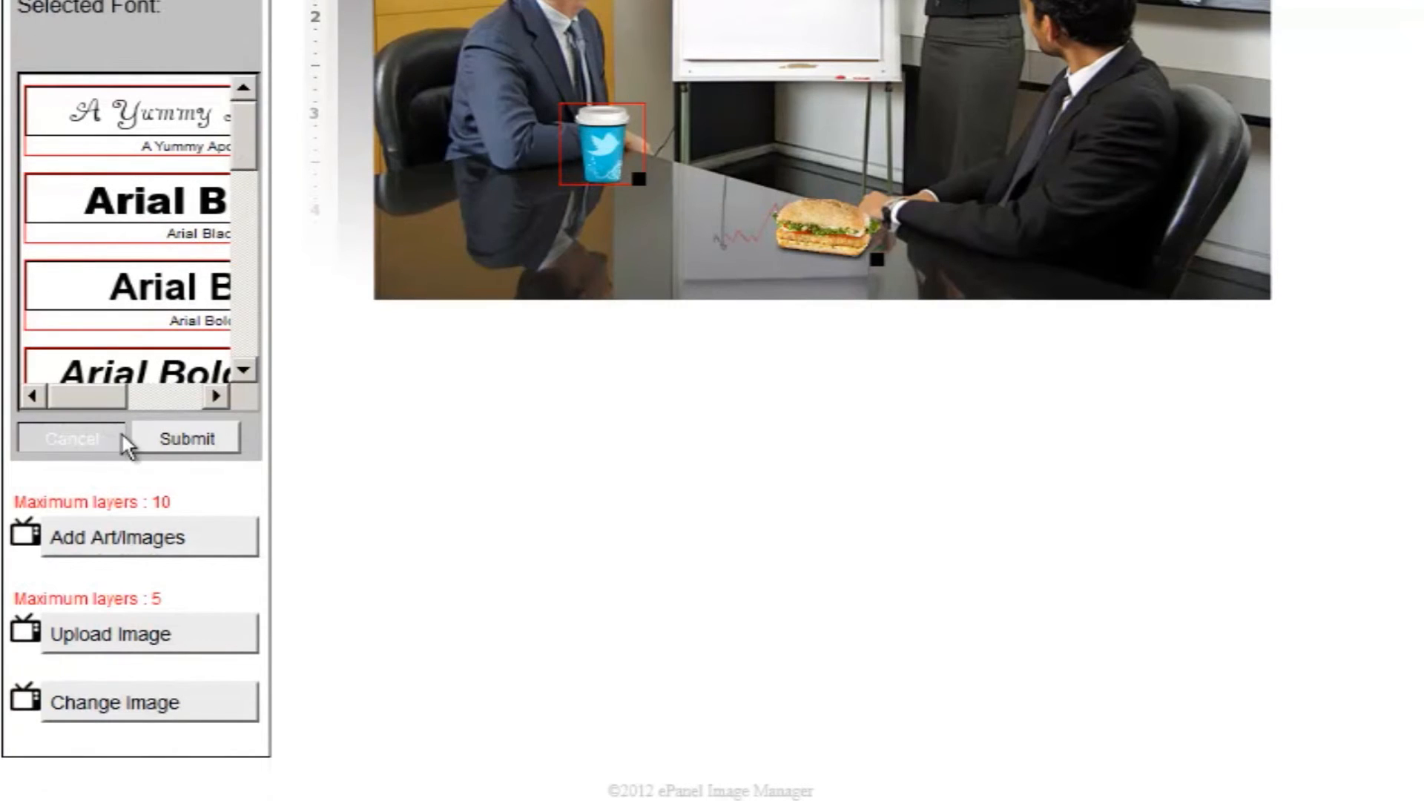
{"action": "left_click", "coordinate": [185, 438]}
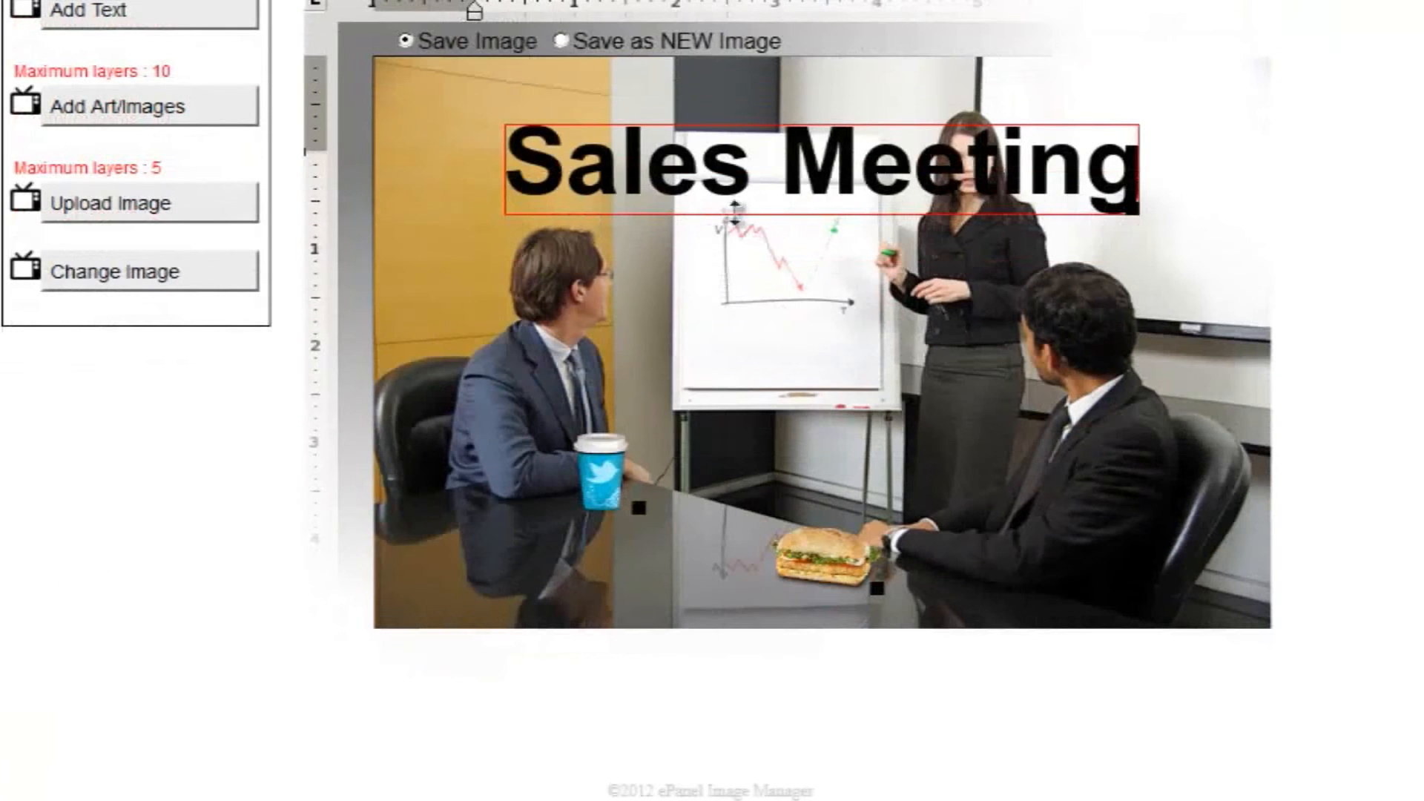
Shrink and narrow the "Sales Meeting" text and place it on the whiteboard in the photo's upper-right corner
{"action": "left_click_drag", "start_coordinate": [699, 170], "coordinate": [877, 167]}
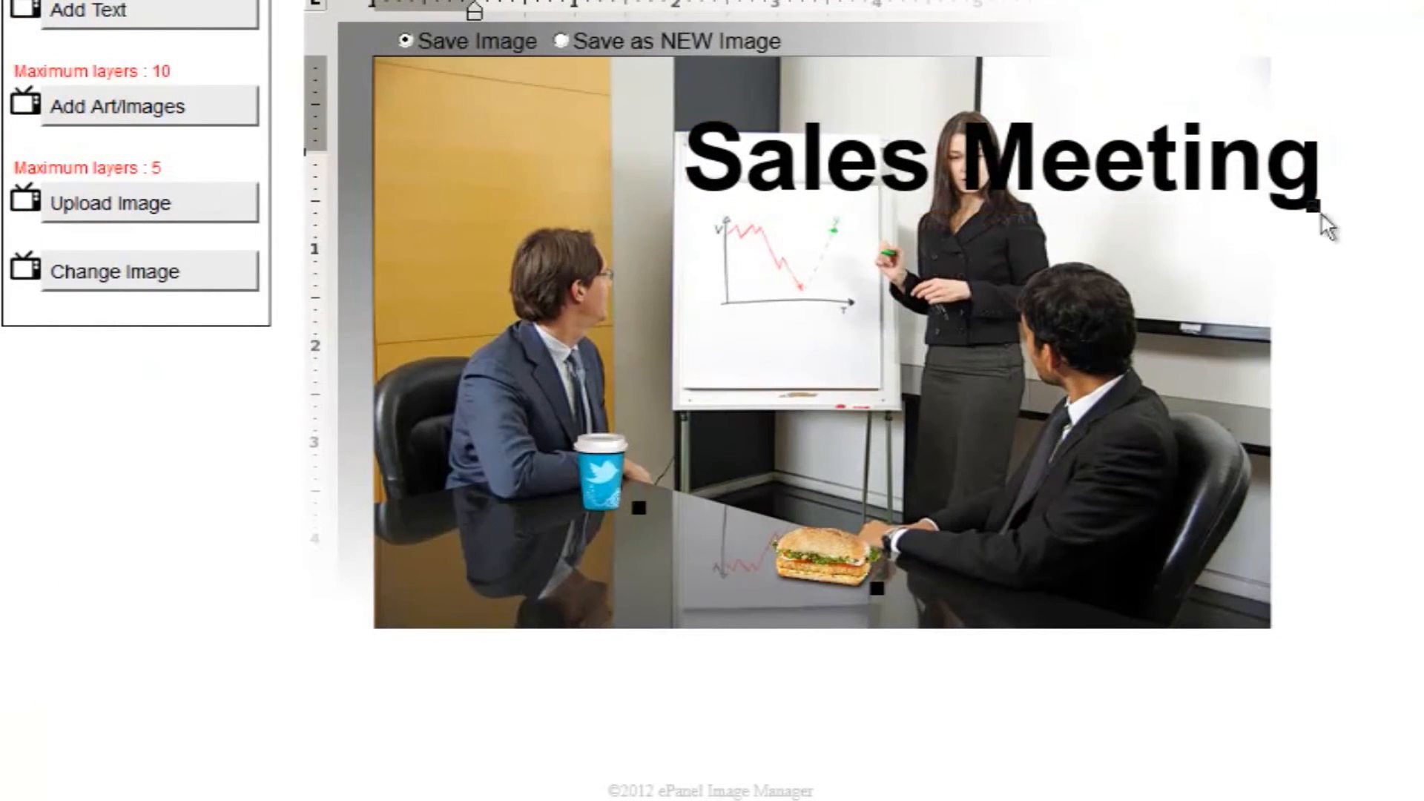
{"action": "left_click_drag", "start_coordinate": [1313, 209], "coordinate": [1012, 167]}
{"action": "left_click_drag", "start_coordinate": [825, 156], "coordinate": [1119, 101]}
{"action": "left_click_drag", "start_coordinate": [1295, 111], "coordinate": [1221, 105]}
{"action": "left_click_drag", "start_coordinate": [1113, 114], "coordinate": [1129, 104]}
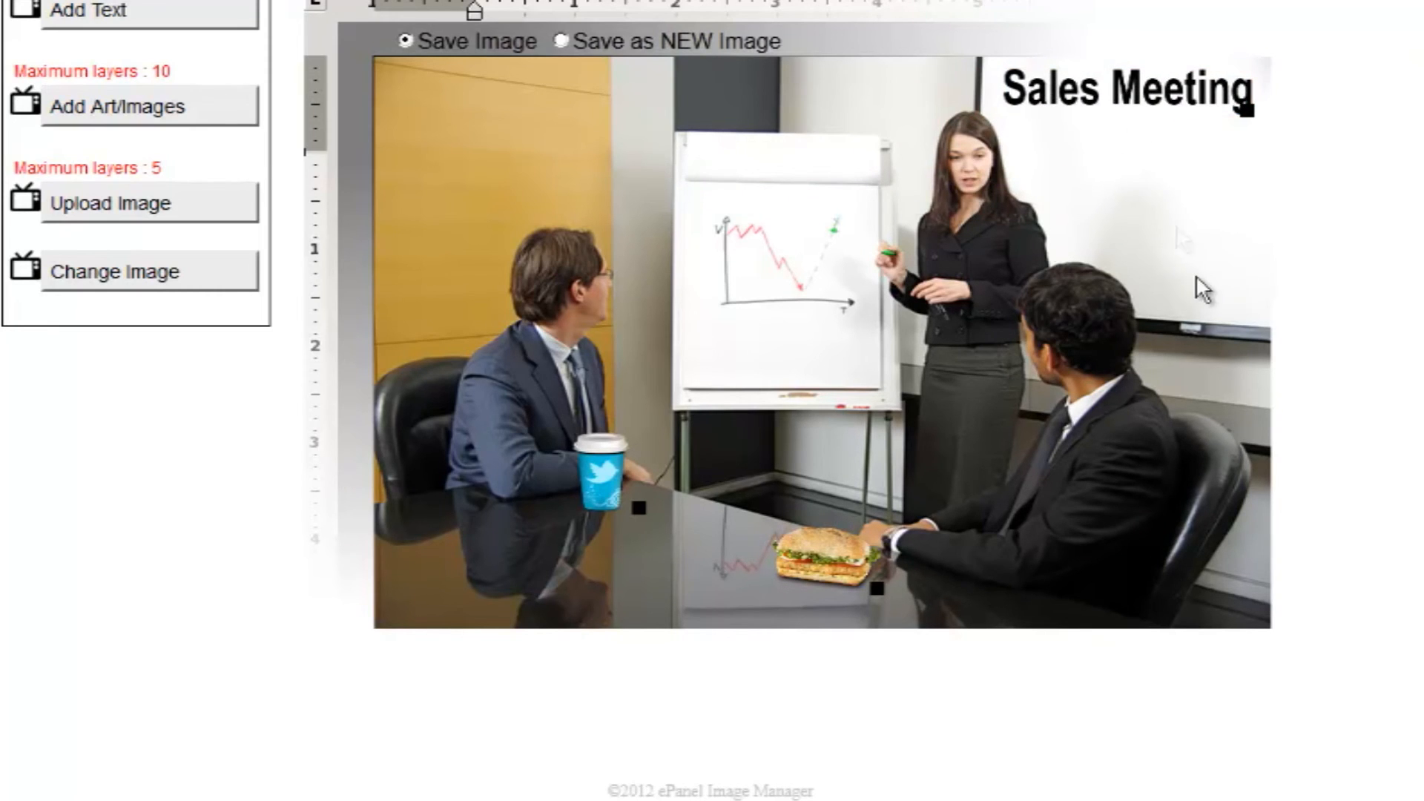